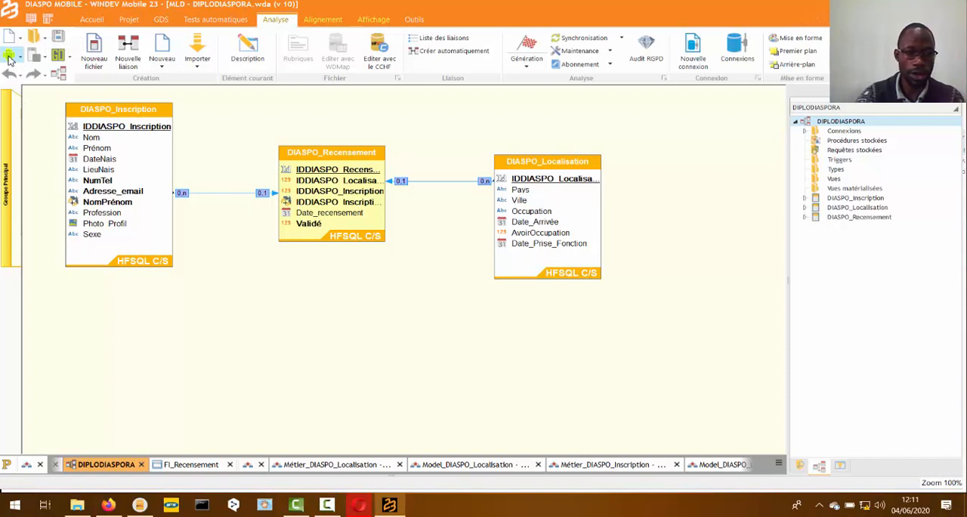
- Permanently delete the Android folder from C:\Mes Projets Mobile\DIASPO MOBILE using the file explorer, and return to the WINDEV Mobile project
left_click(10, 59)
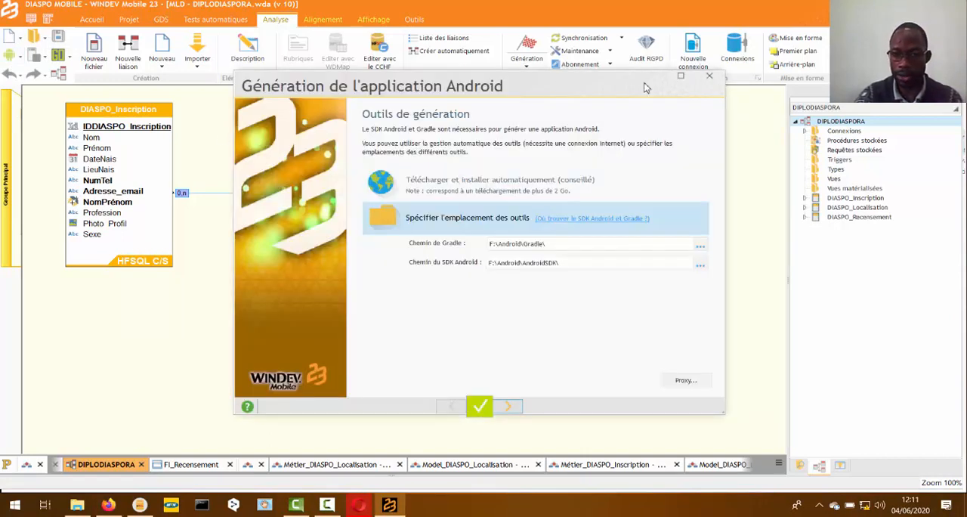
left_click(710, 76)
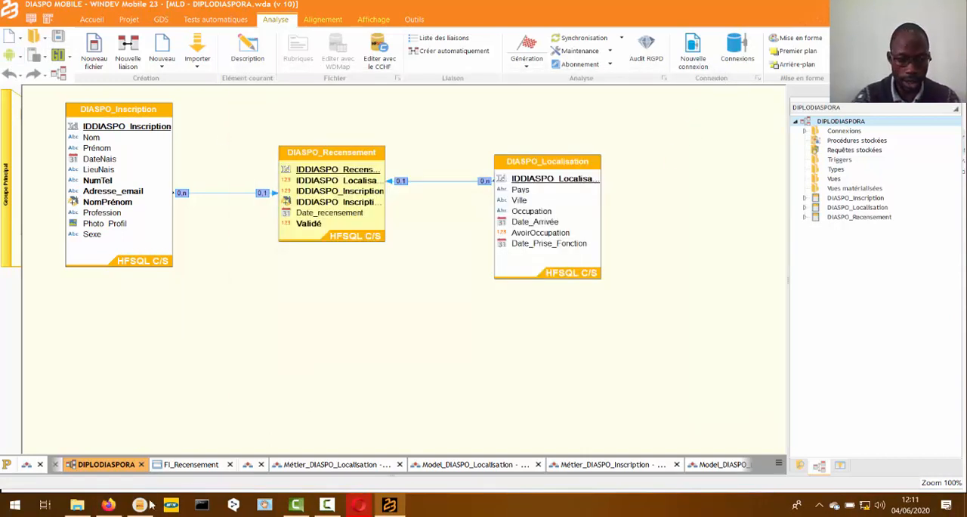
left_click(77, 505)
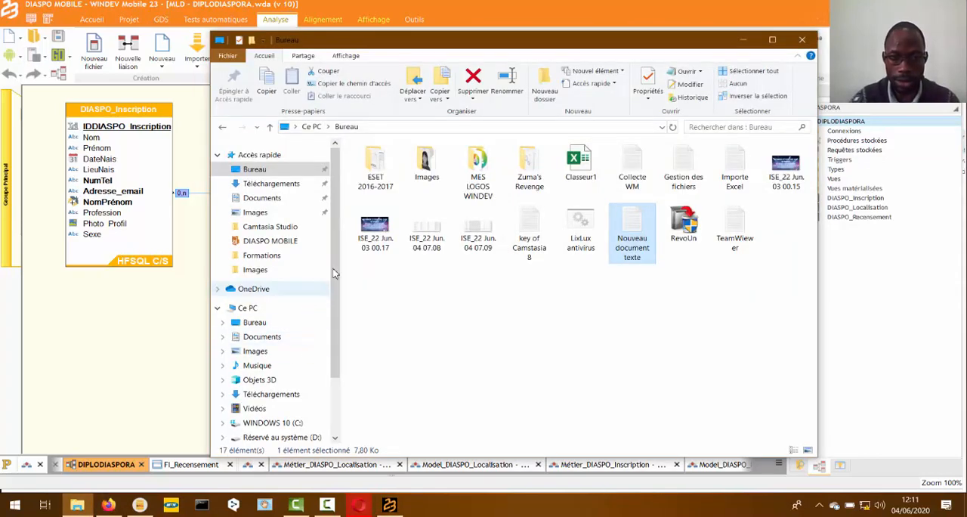
left_click(268, 423)
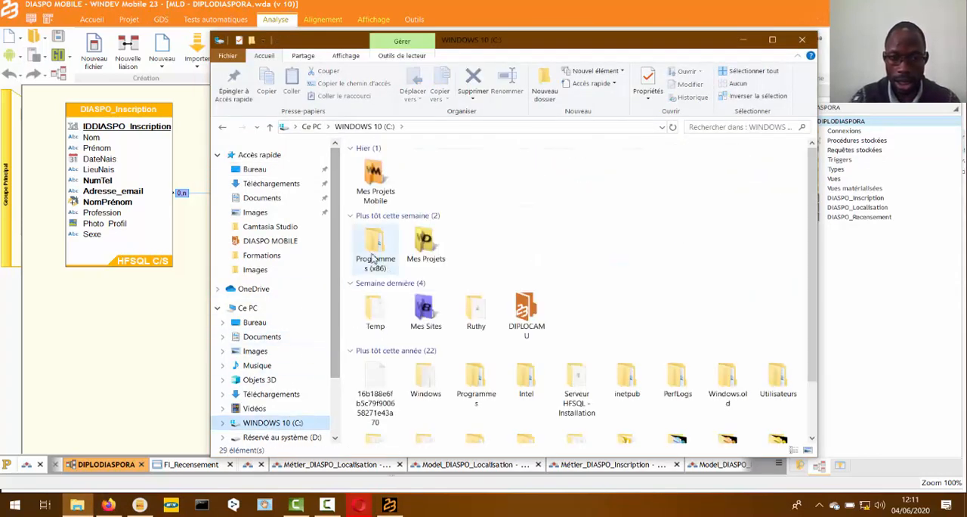
double_click(375, 179)
left_click(378, 189)
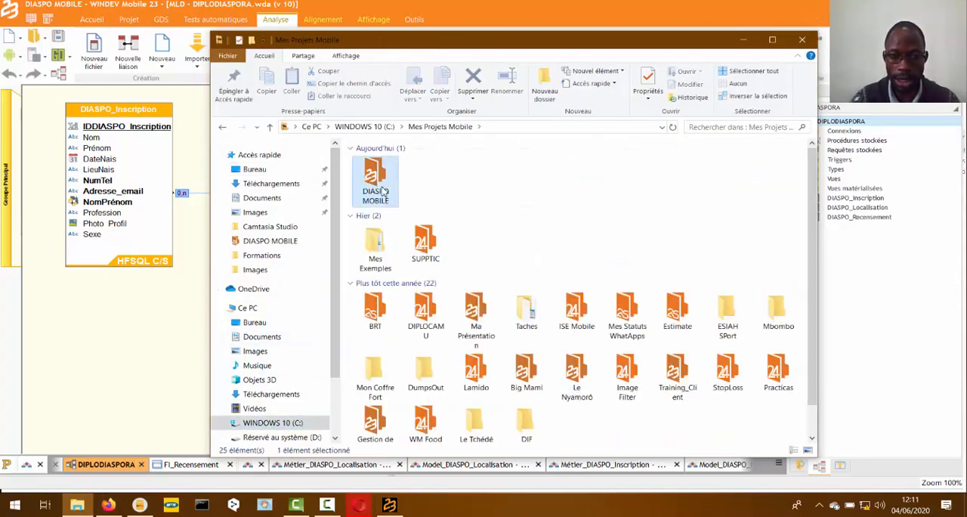
double_click(384, 191)
left_click(391, 176)
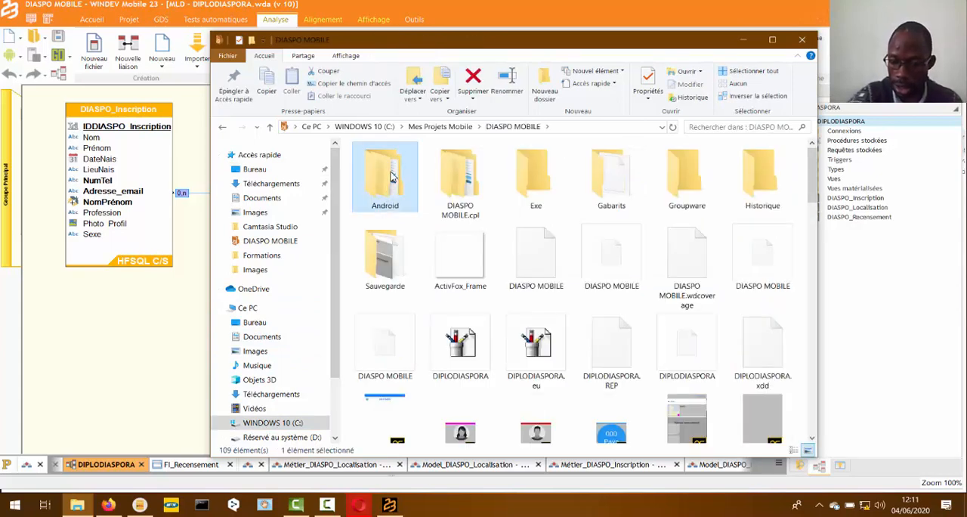
key("shift+Delete")
key("Return")
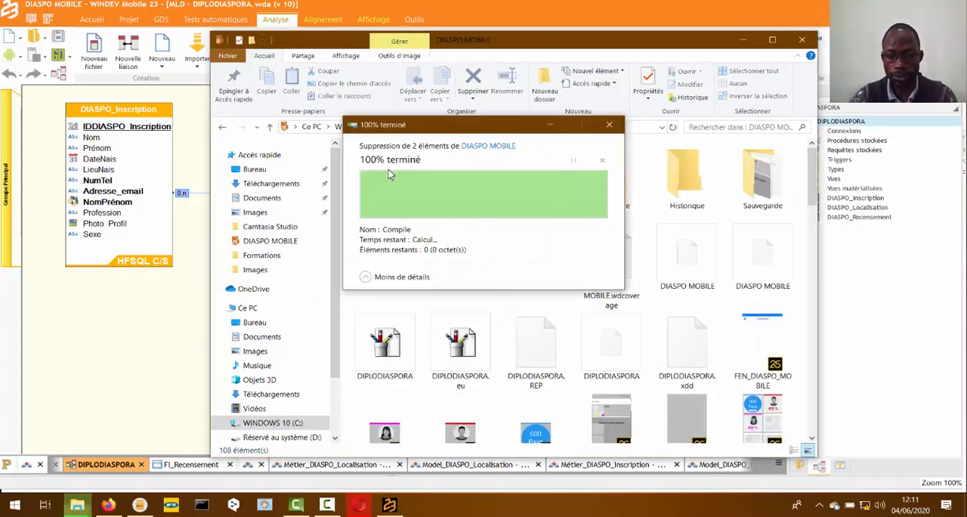
left_click(151, 327)
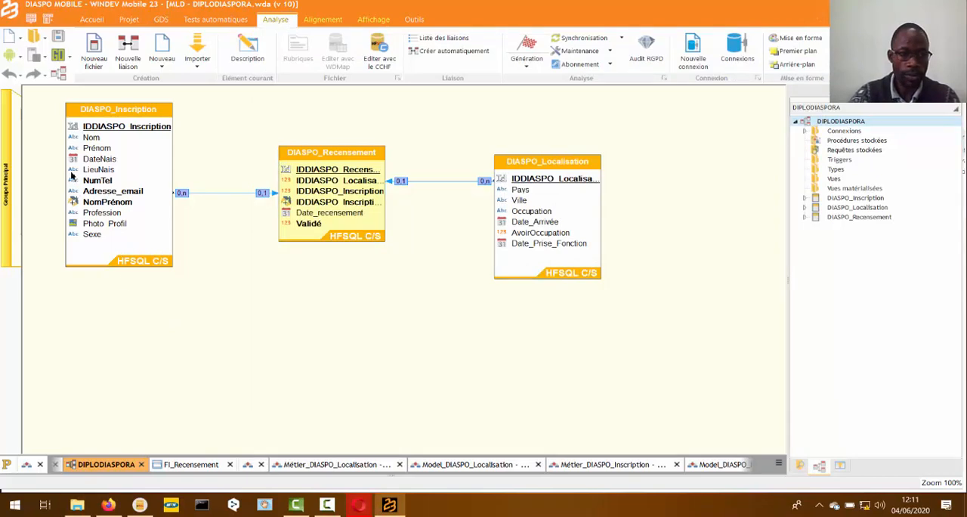
- Run a complete static audit from the project dashboard, read through its report and close it
left_click(27, 463)
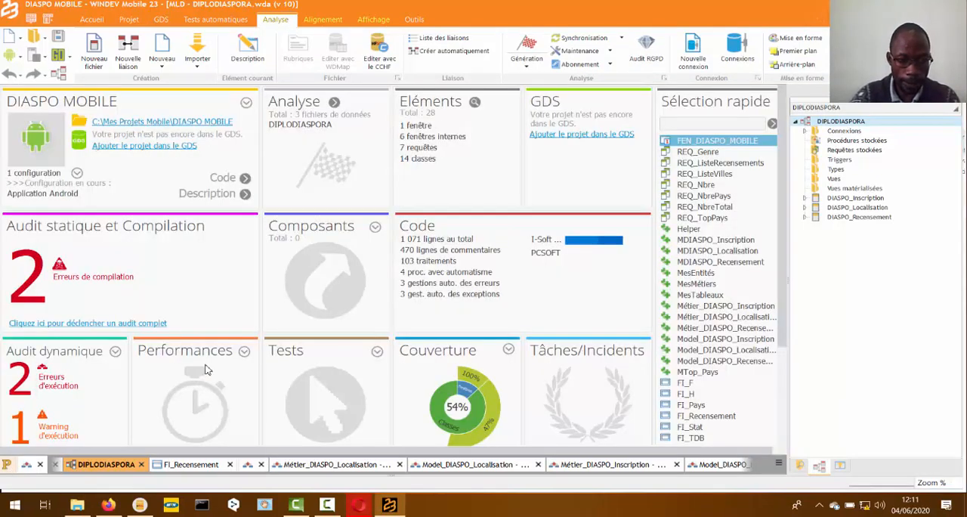
left_click(111, 324)
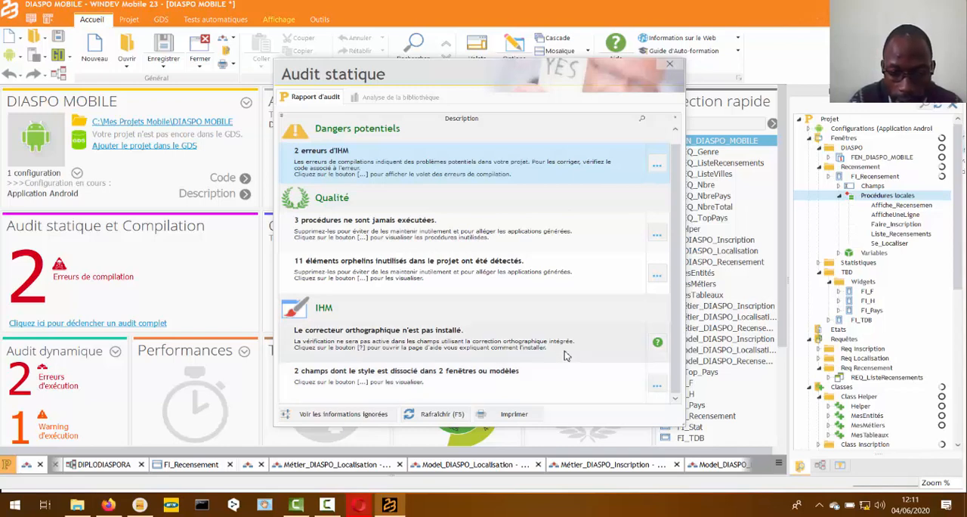
scroll(566, 356, "up", 1)
scroll(566, 355, "down", 1)
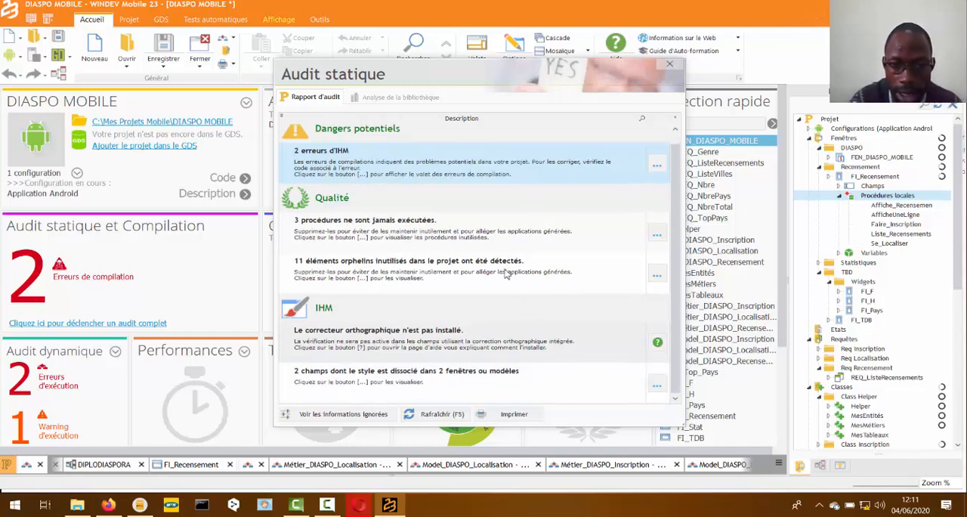
left_click(670, 64)
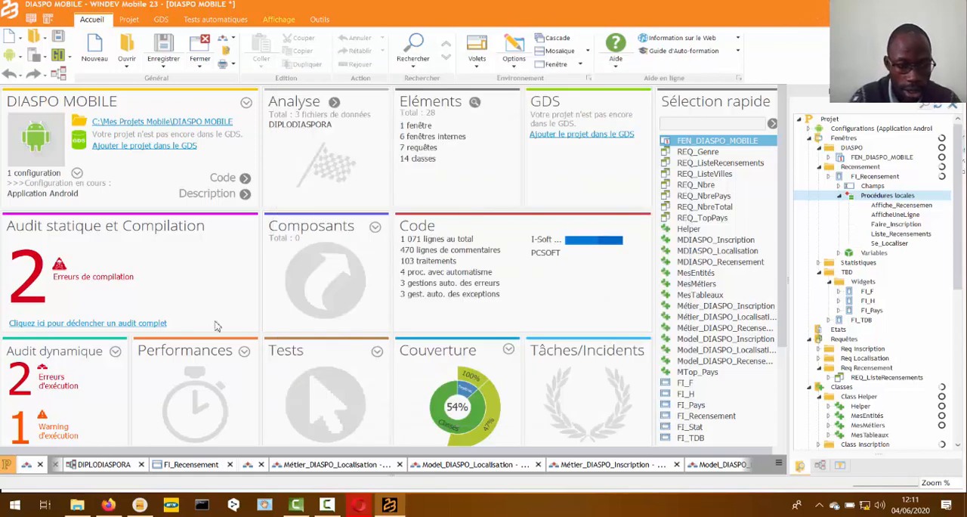
- Remove the warning about the oversized IMG-Terre.svg image from the dynamic audit and close the audit
left_click(63, 389)
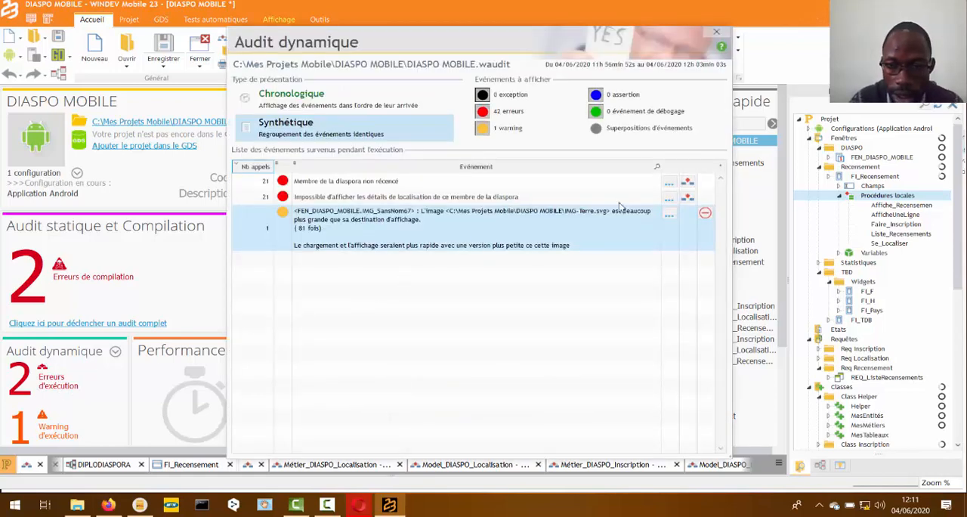
left_click(705, 216)
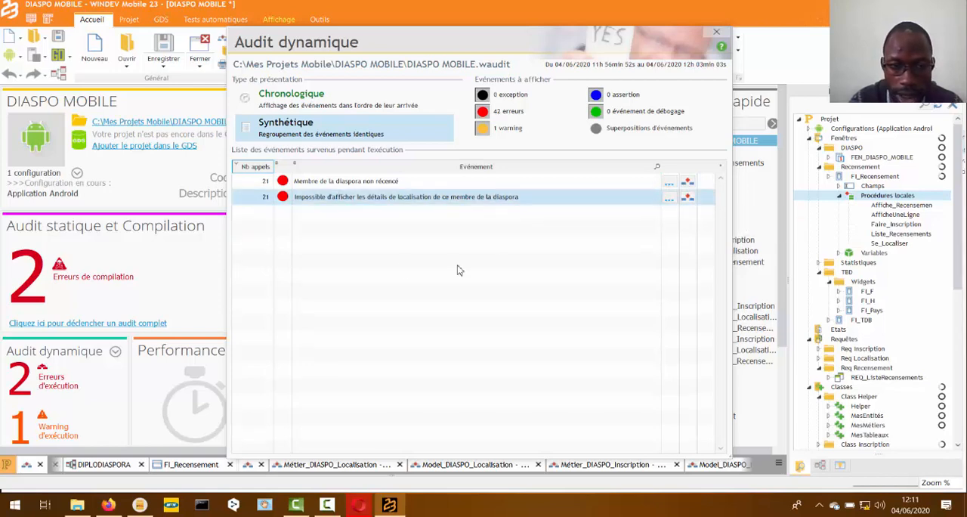
left_click(717, 31)
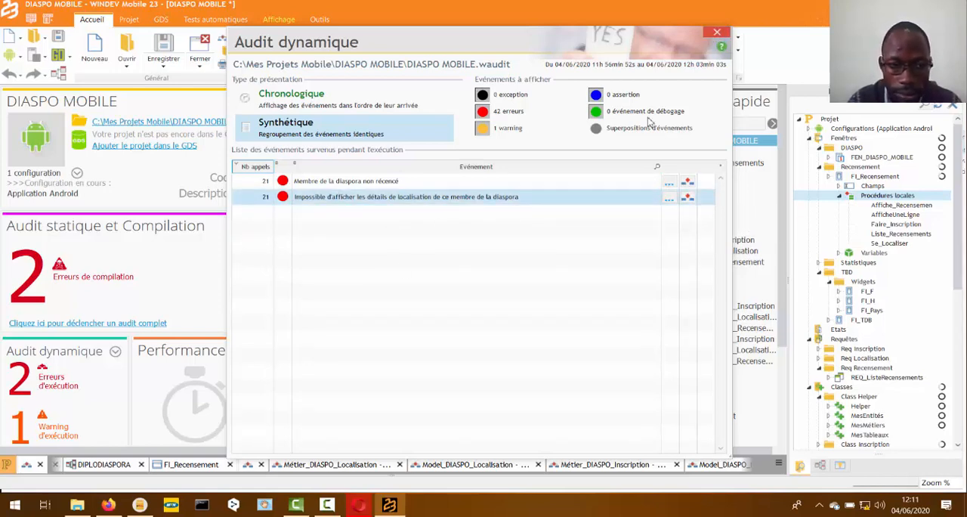
- Disable the FEN_DIASPO_MOBILE compilation error about automatic scrollbars, along with all identical errors
scroll(105, 409, "down", 3)
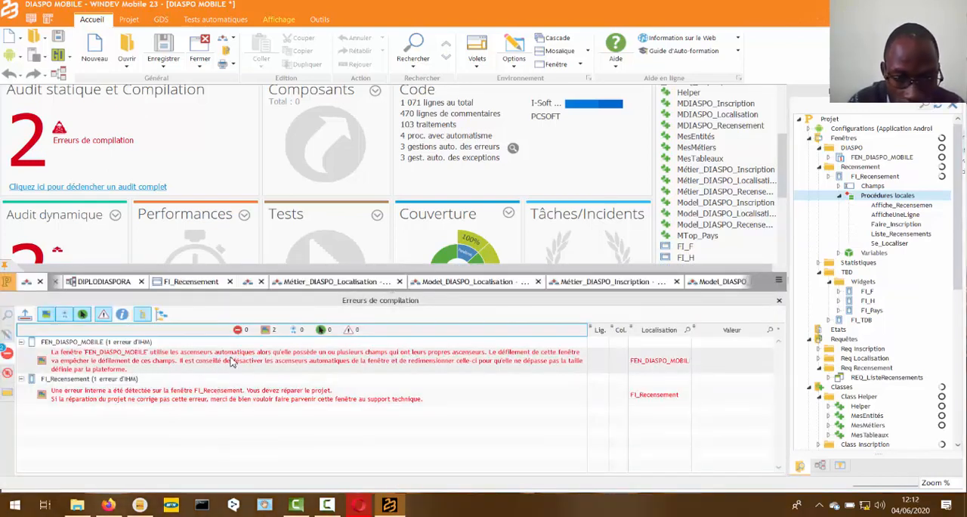
right_click(233, 359)
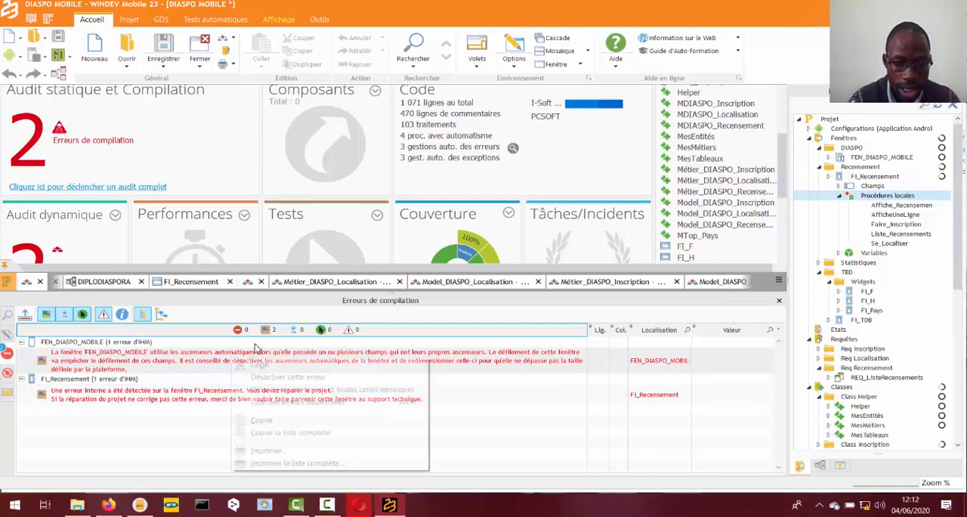
left_click(284, 390)
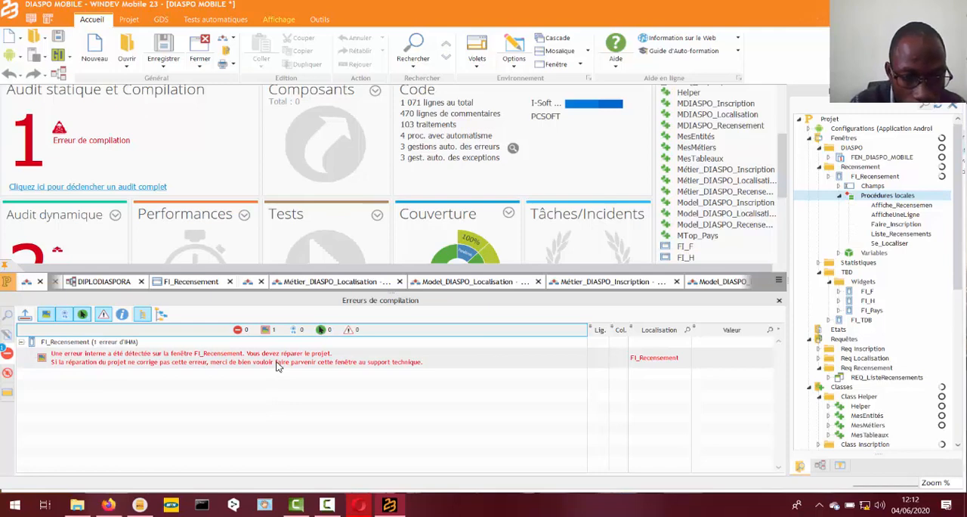
- Repair the project to fix the internal error on FI_Recensement, and collapse the compilation errors list
left_click(277, 365)
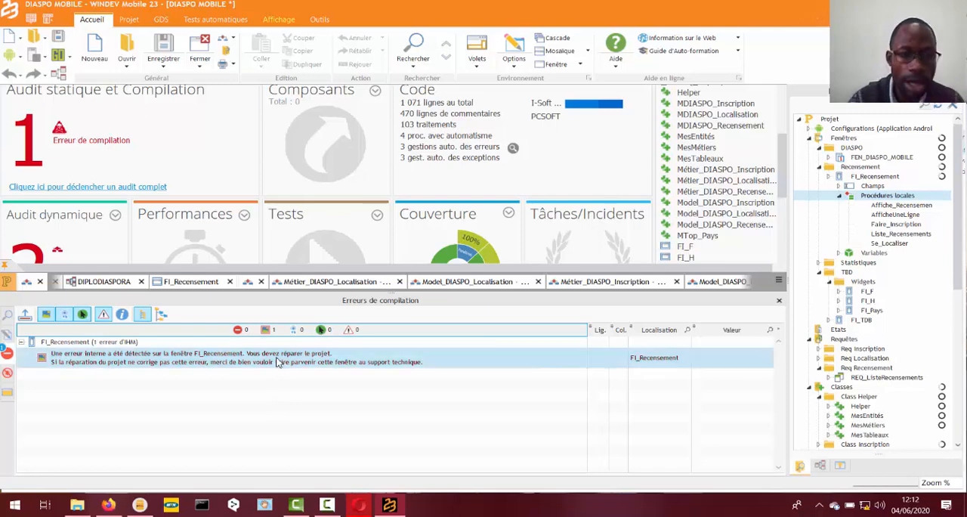
left_click(128, 21)
left_click(348, 65)
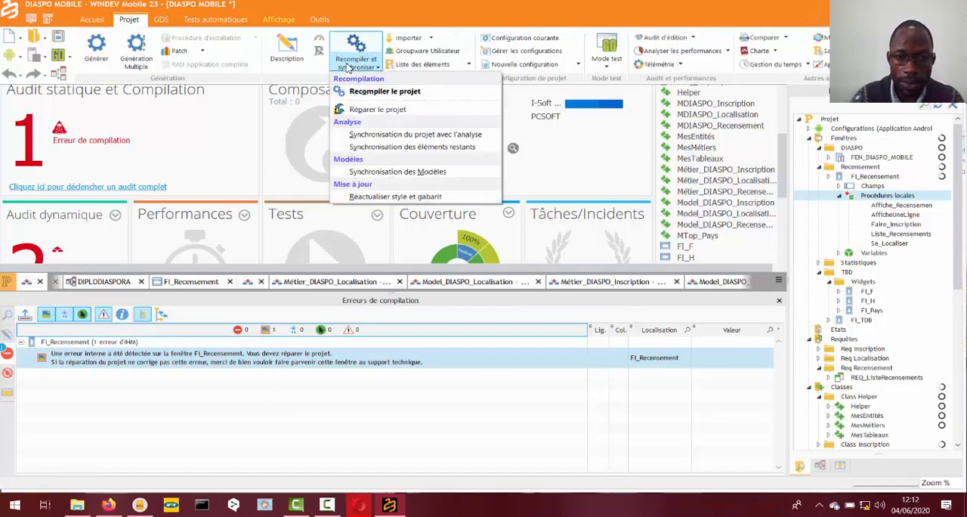
left_click(382, 110)
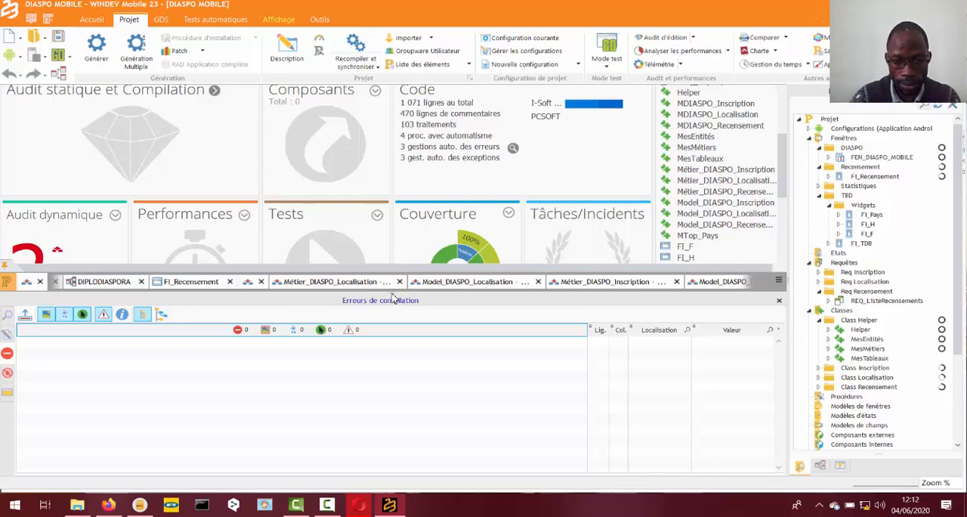
left_click_drag(393, 295, 374, 489)
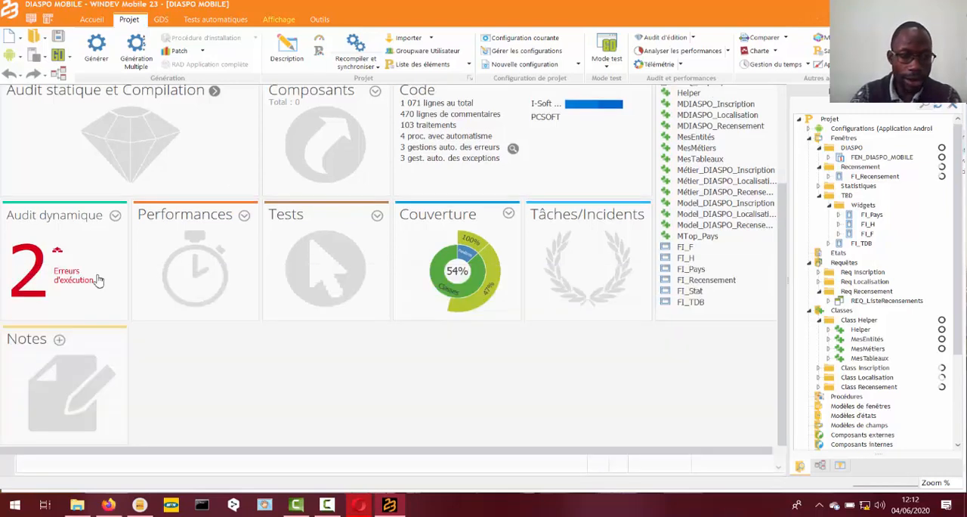
- Test-run the project in the simulator, close it and review the audit status on the project dashboard
left_click(59, 57)
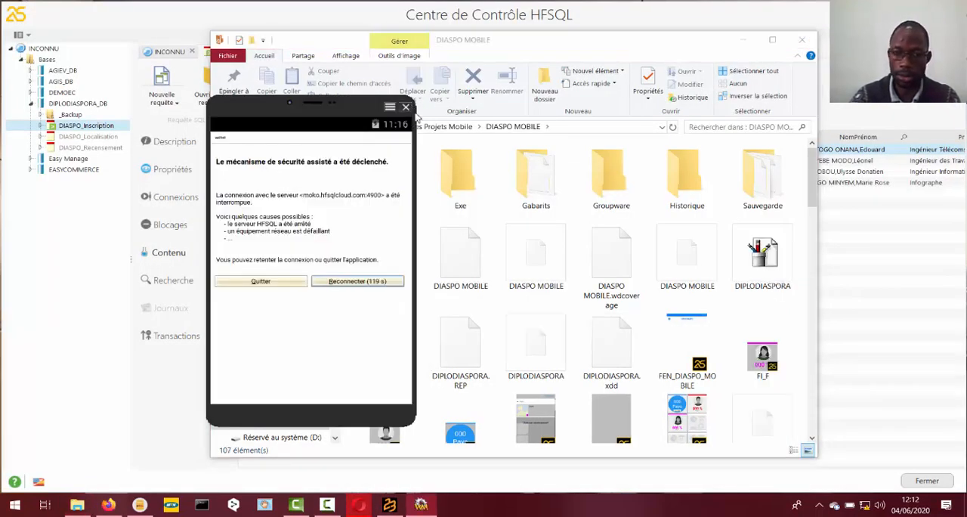
left_click(407, 108)
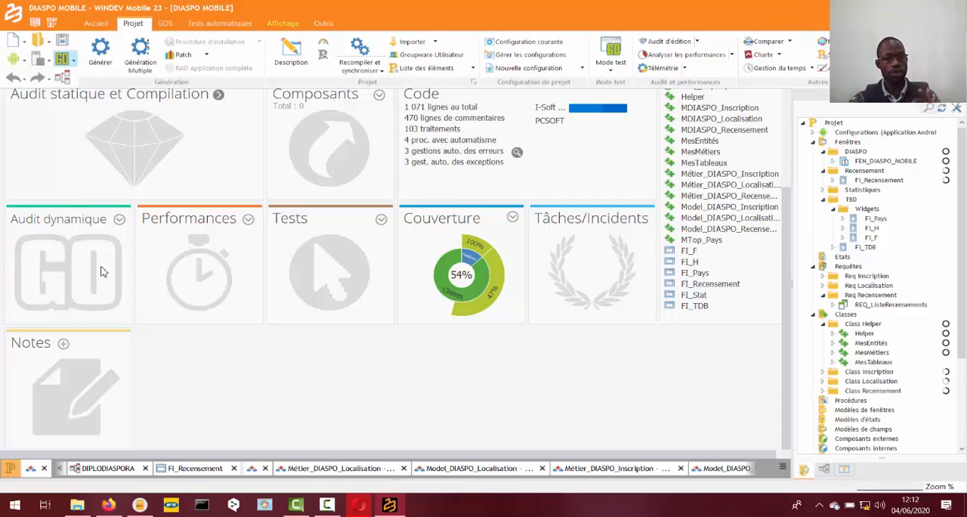
scroll(364, 275, "up", 3)
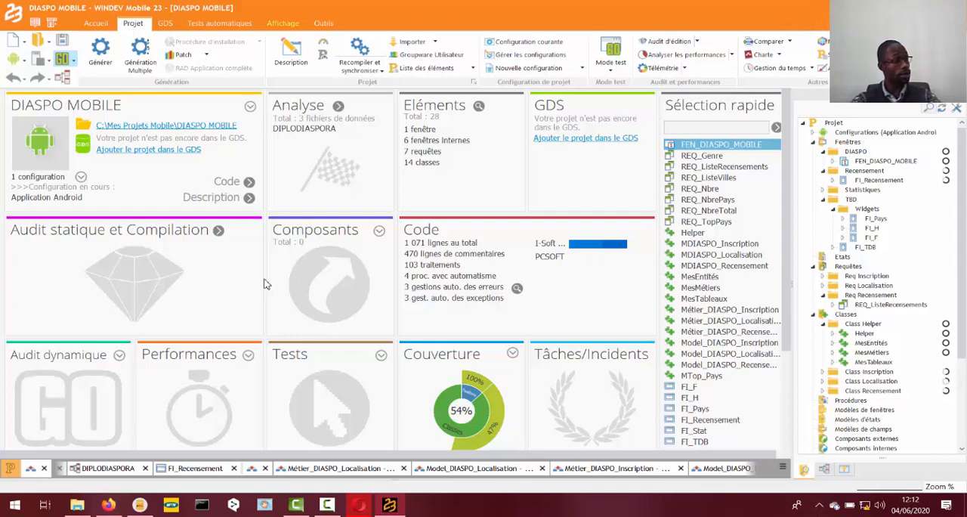
scroll(265, 283, "down", 3)
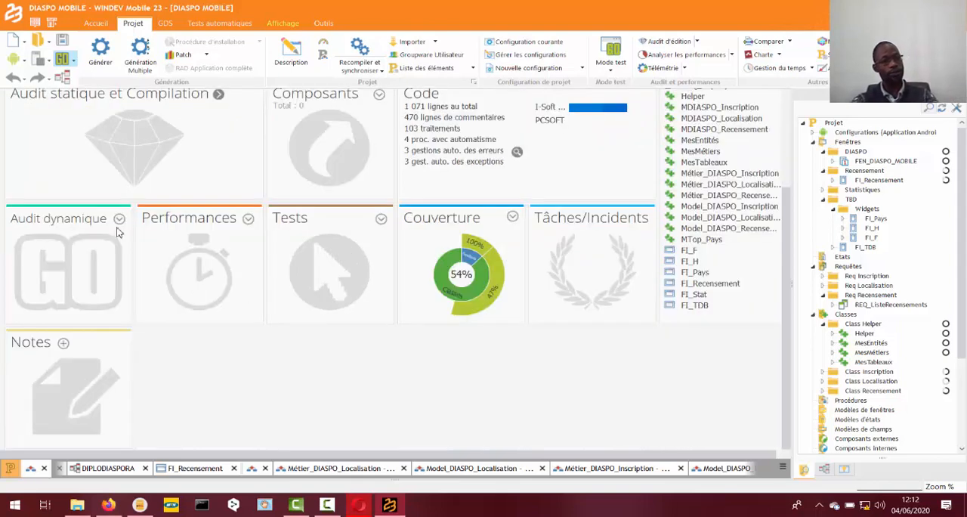
scroll(237, 279, "up", 3)
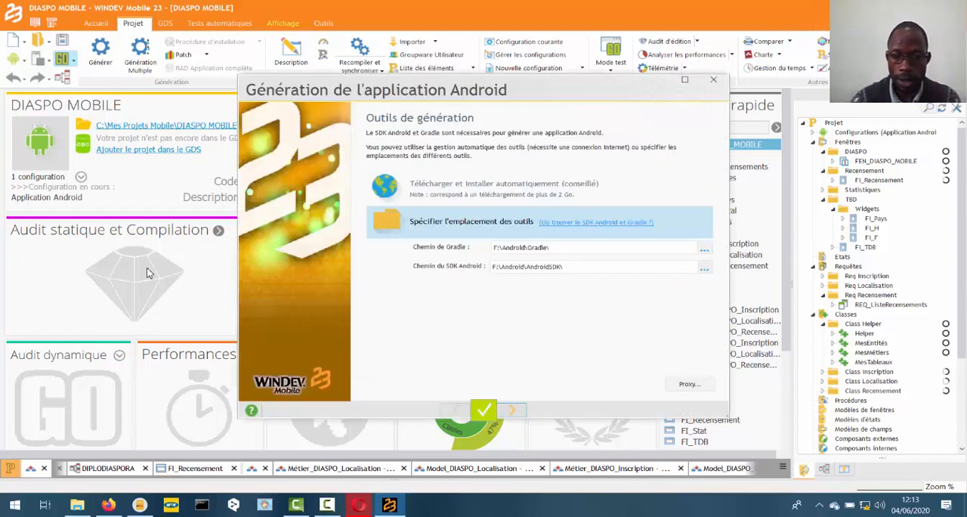
- Try to have the Android generation tools downloaded and installed automatically
key("Up")
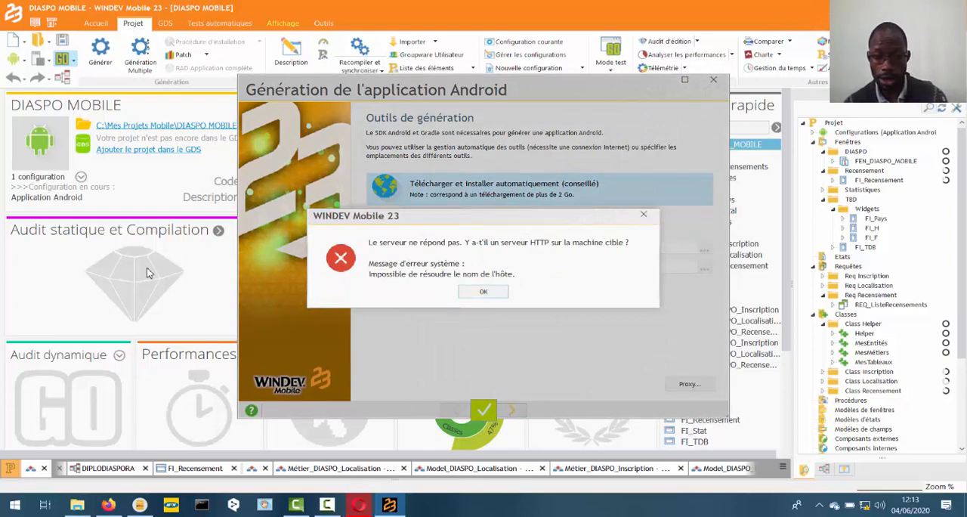
key("Return")
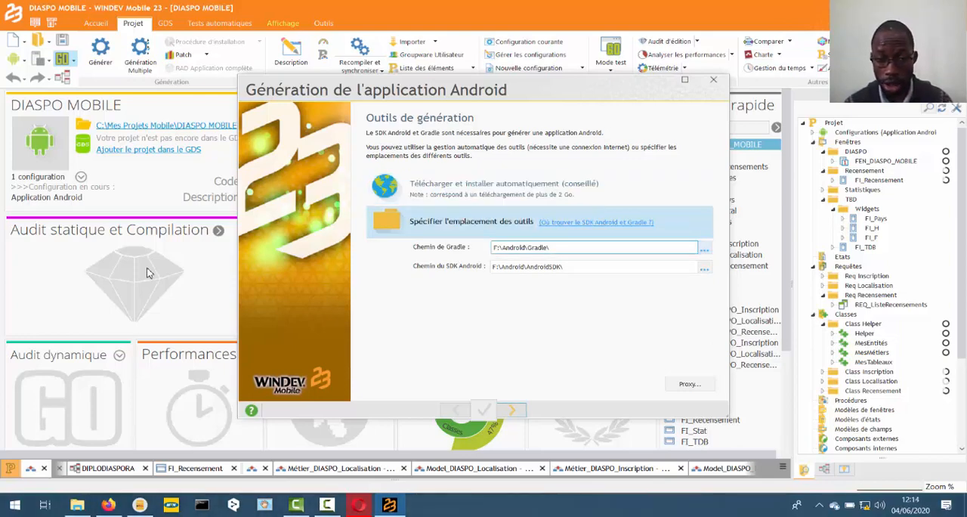
- Set the Gradle path to the F:\Android\Gradle folder in the Android generation wizard
key("Tab")
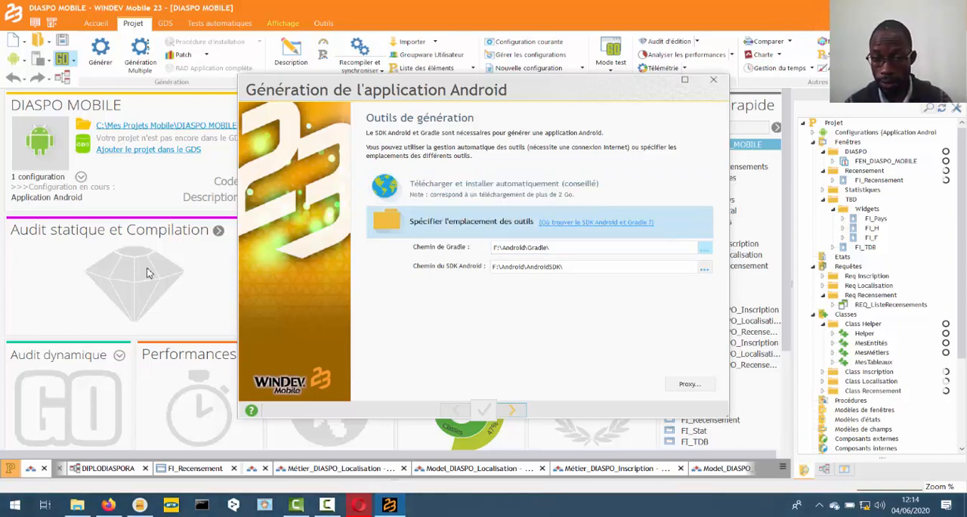
key("space")
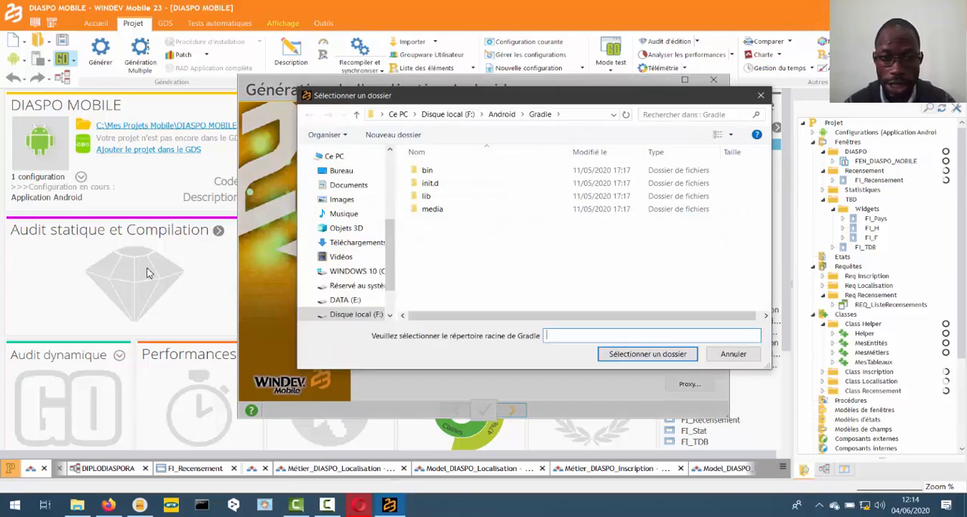
left_click(449, 115)
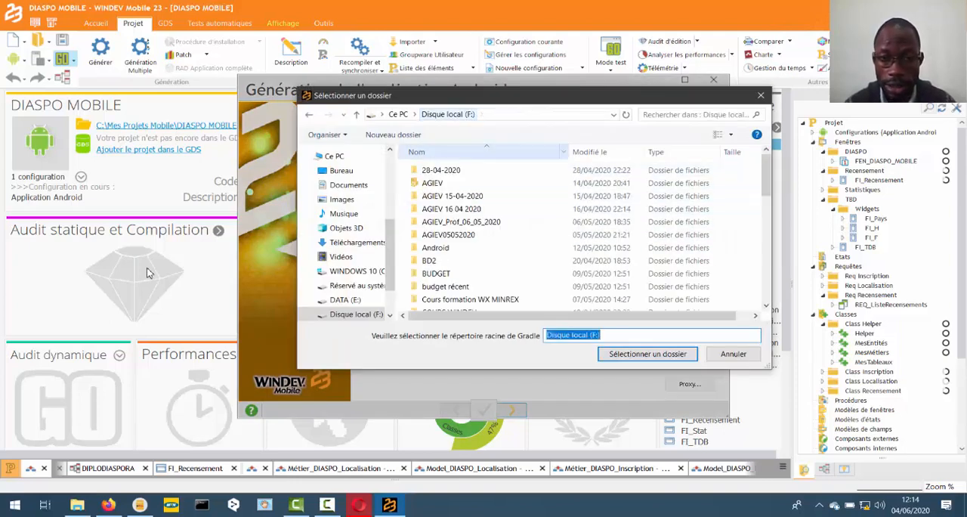
double_click(436, 248)
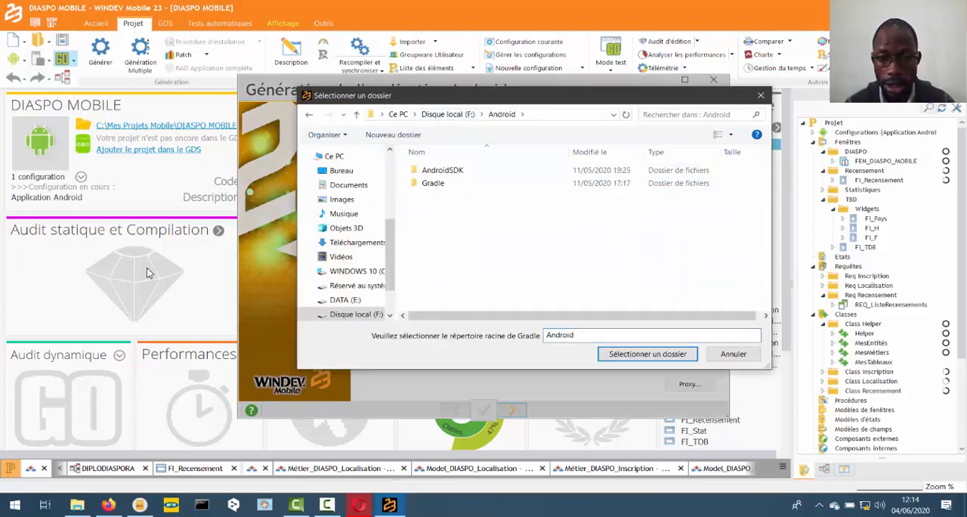
left_click(434, 182)
left_click(647, 353)
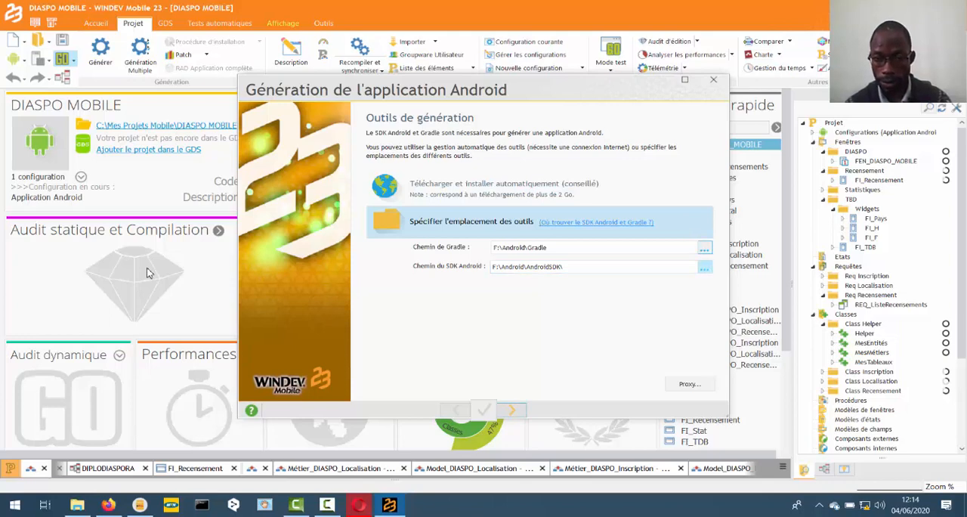
- Set the Android SDK path to the F:\Android\AndroidSDK folder in the Android generation wizard
left_click(703, 267)
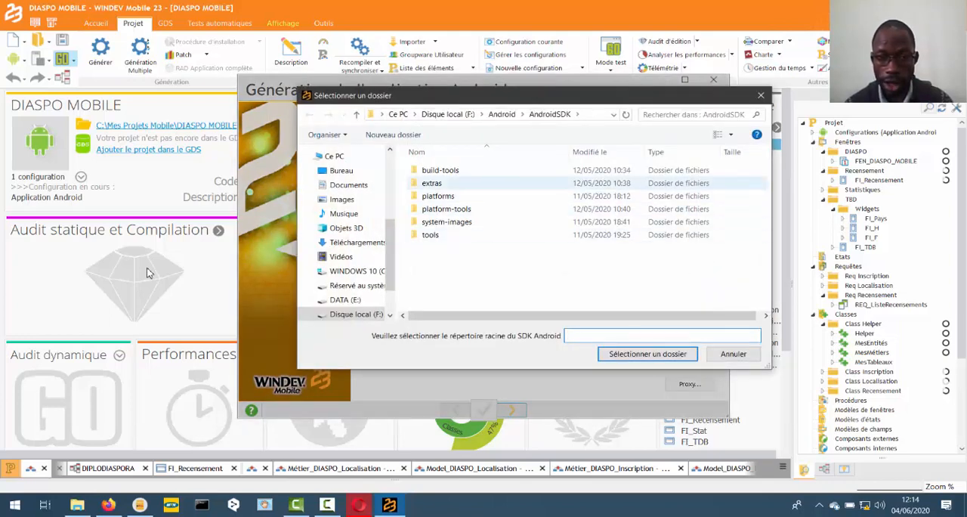
left_click(501, 114)
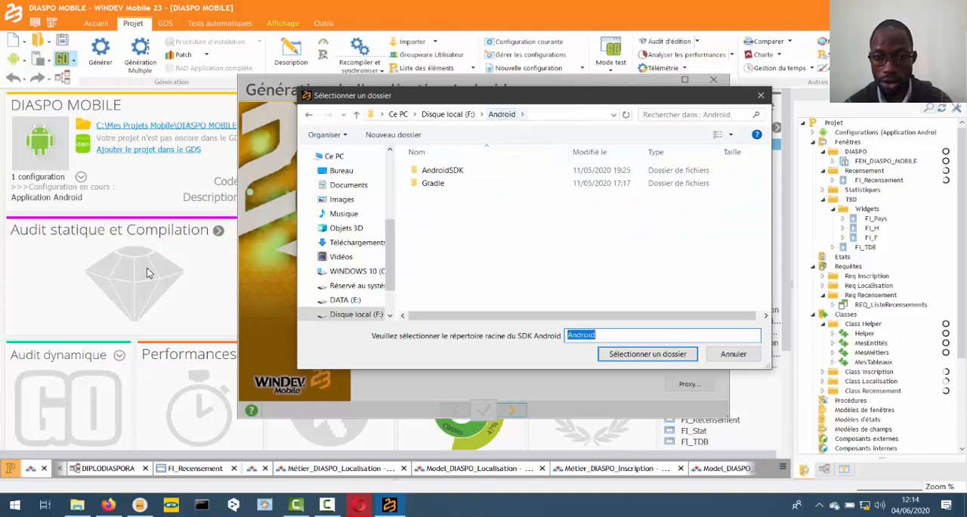
left_click(442, 170)
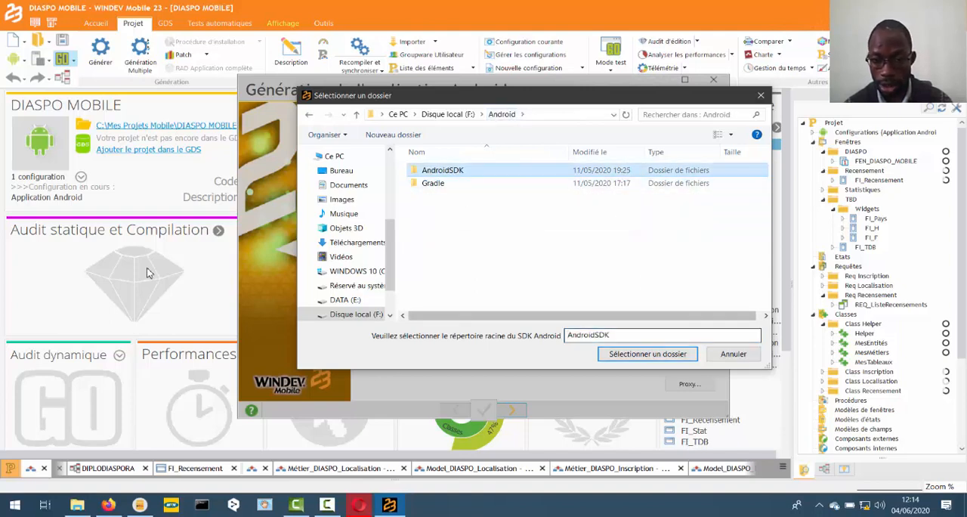
left_click(648, 354)
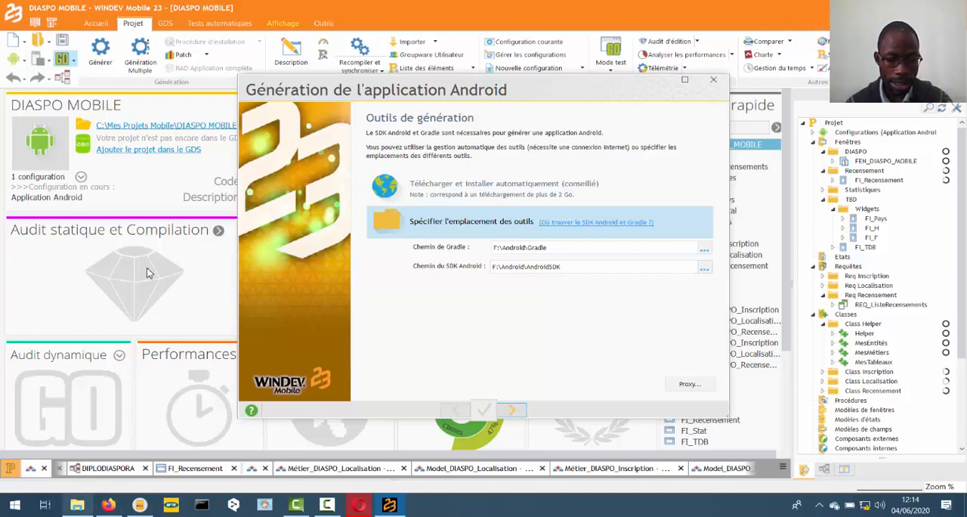
- Switch to File Explorer, reach the advanced system settings from This PC's properties and open the system Path environment variable for editing
key("alt+Tab")
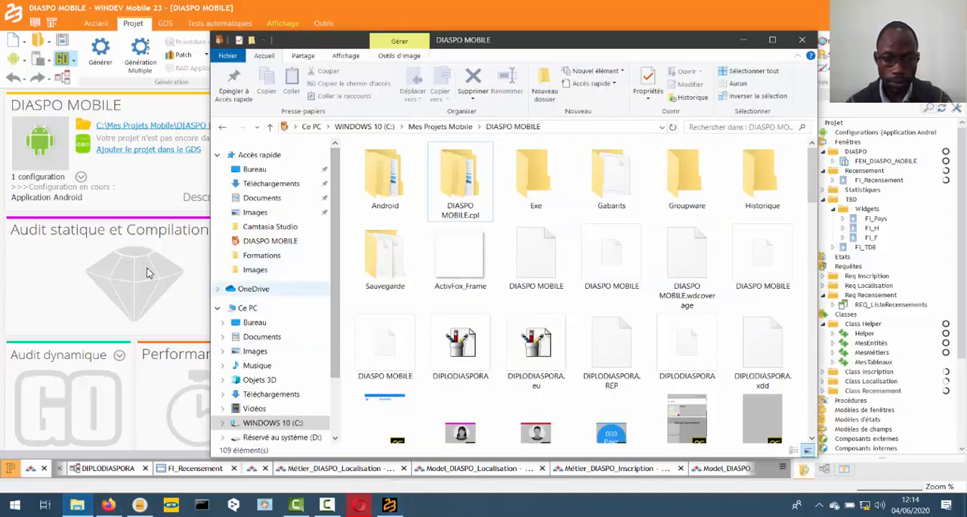
left_click(248, 307)
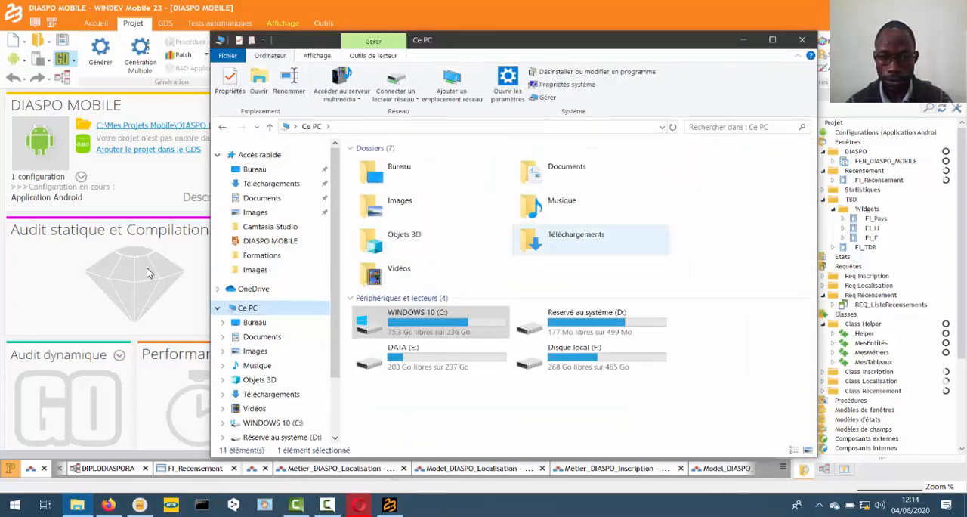
right_click(748, 225)
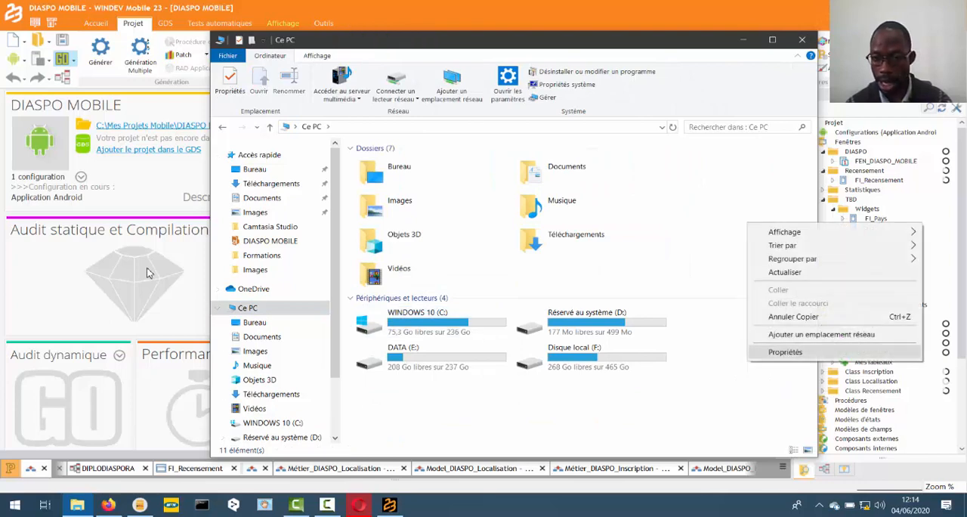
left_click(785, 351)
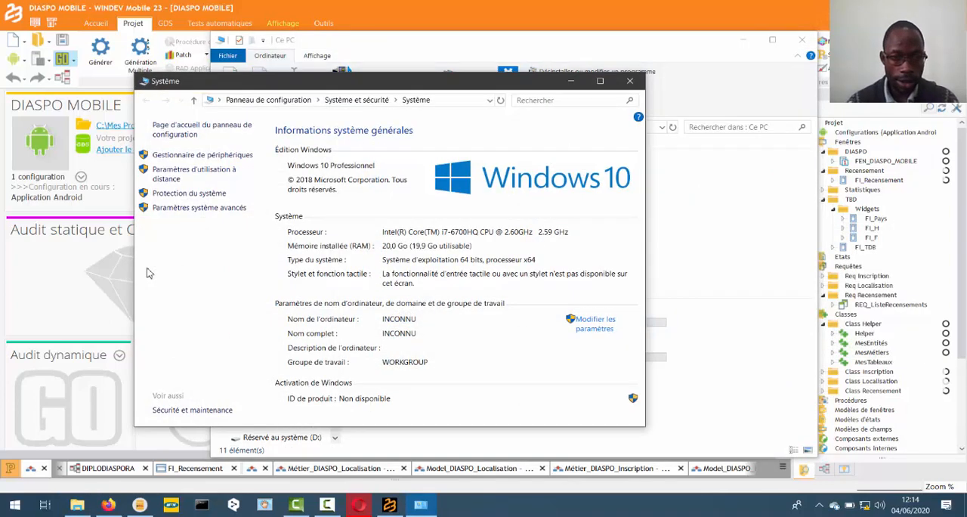
left_click(200, 208)
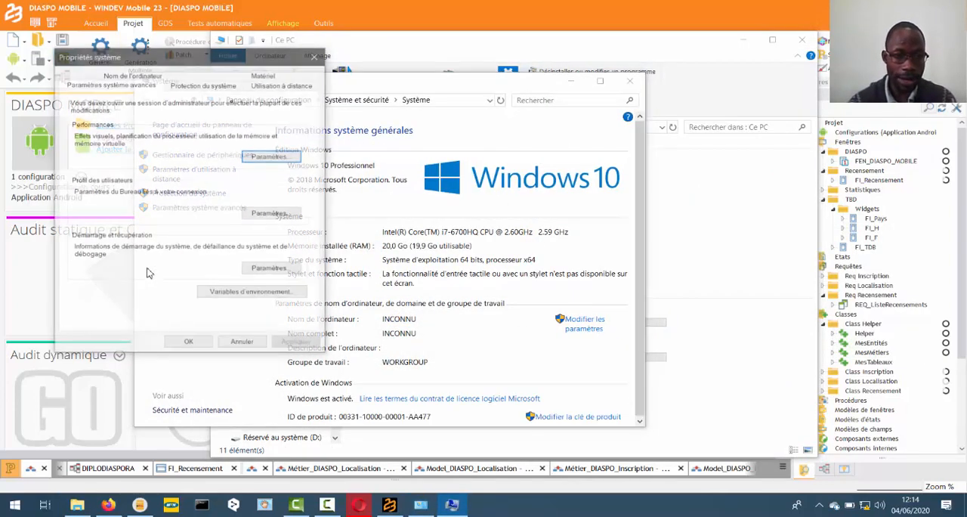
left_click(253, 292)
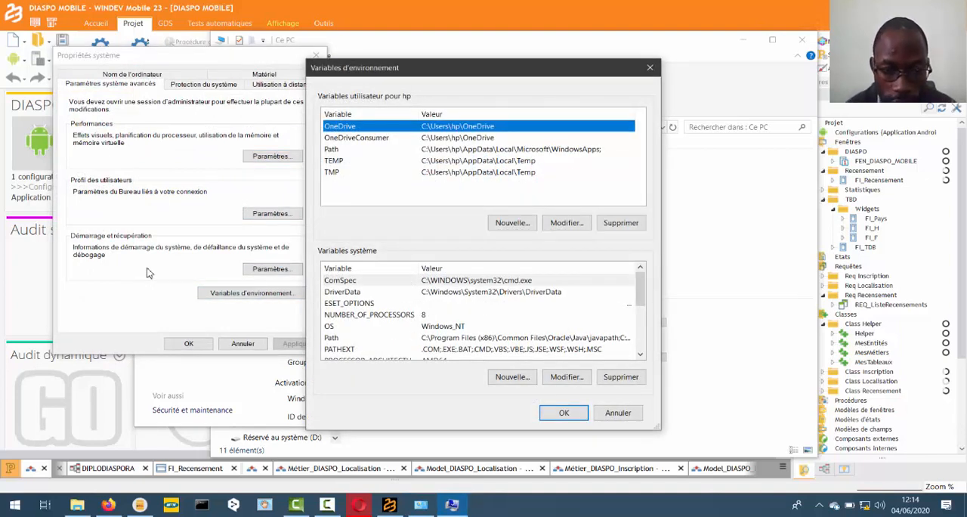
left_click(355, 337)
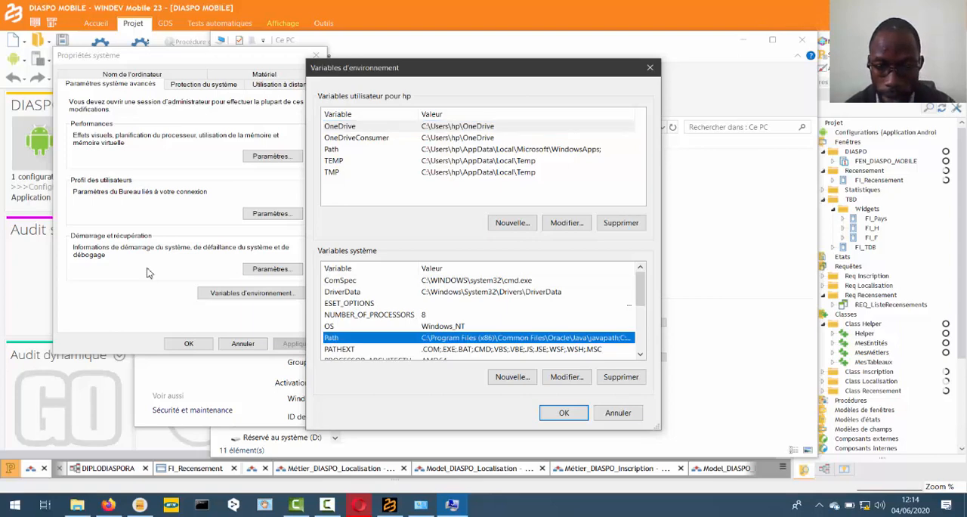
left_click(566, 376)
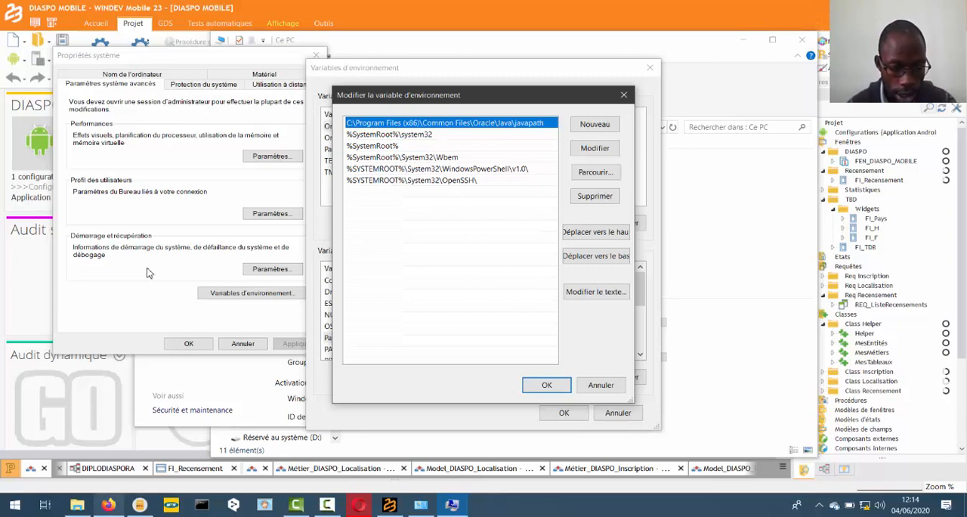
- Return to File Explorer and open the Android folder on local disk F:
left_click(77, 505)
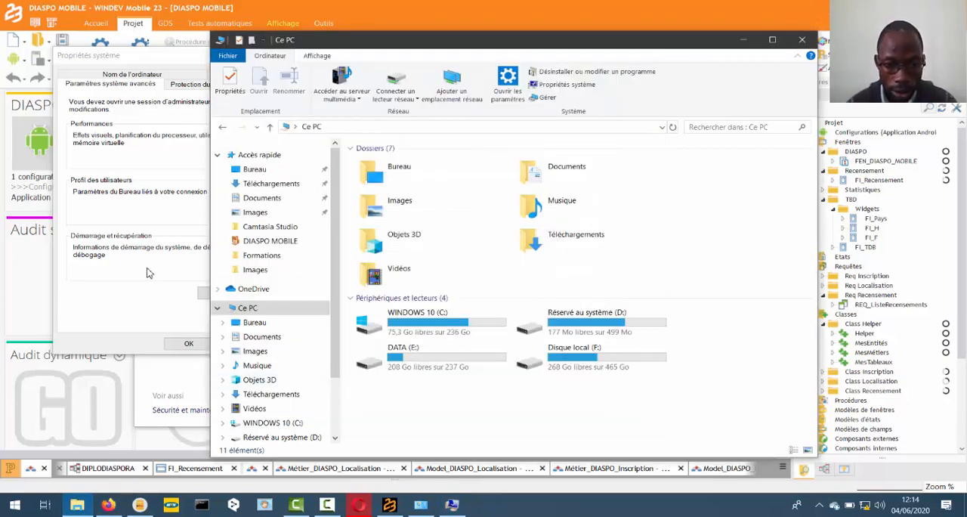
left_click(424, 321)
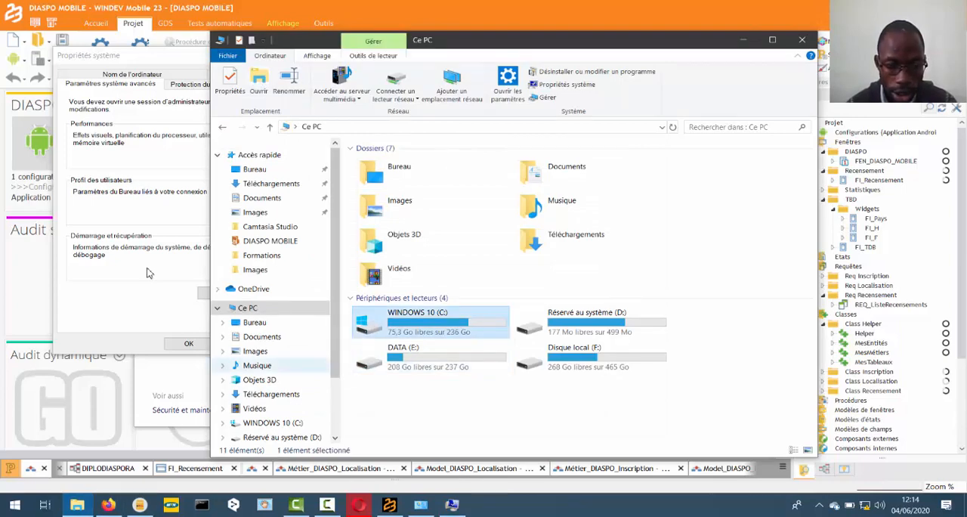
left_click(272, 424)
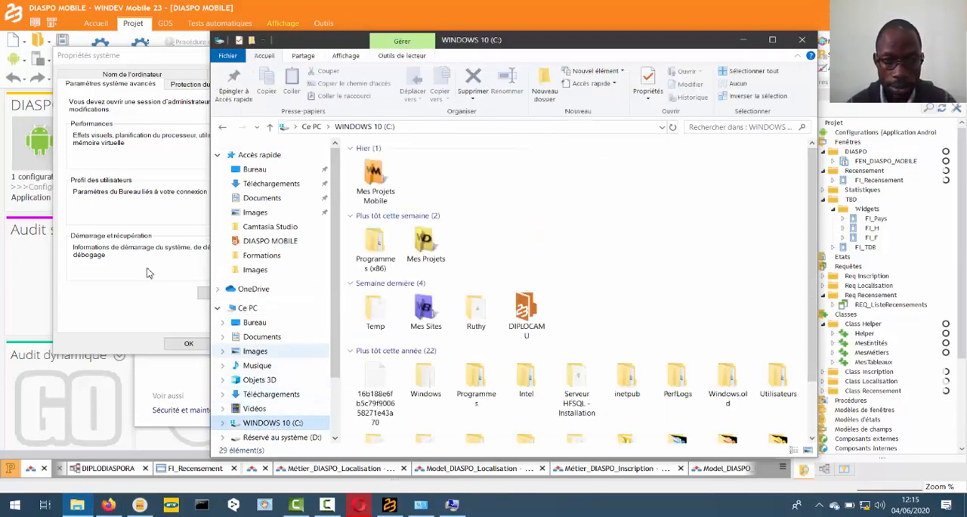
scroll(272, 365, "down", 2)
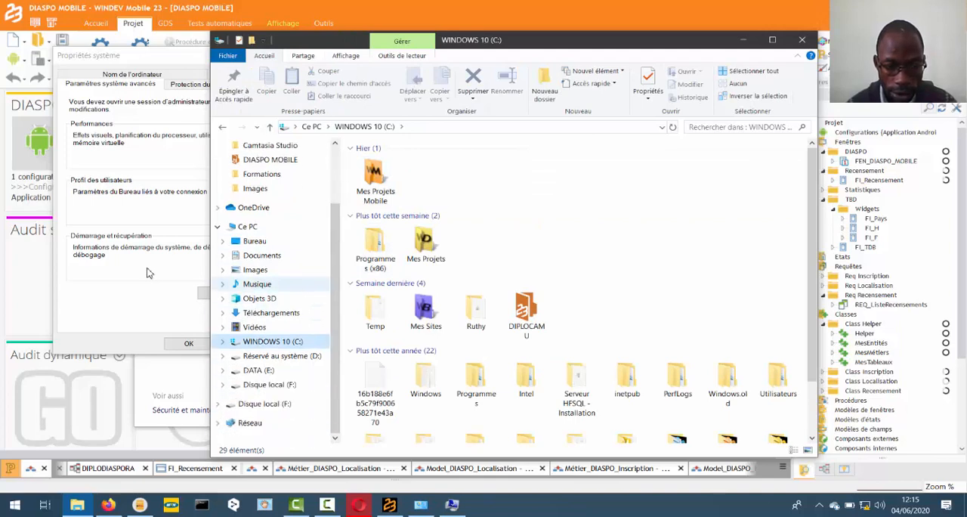
left_click(270, 384)
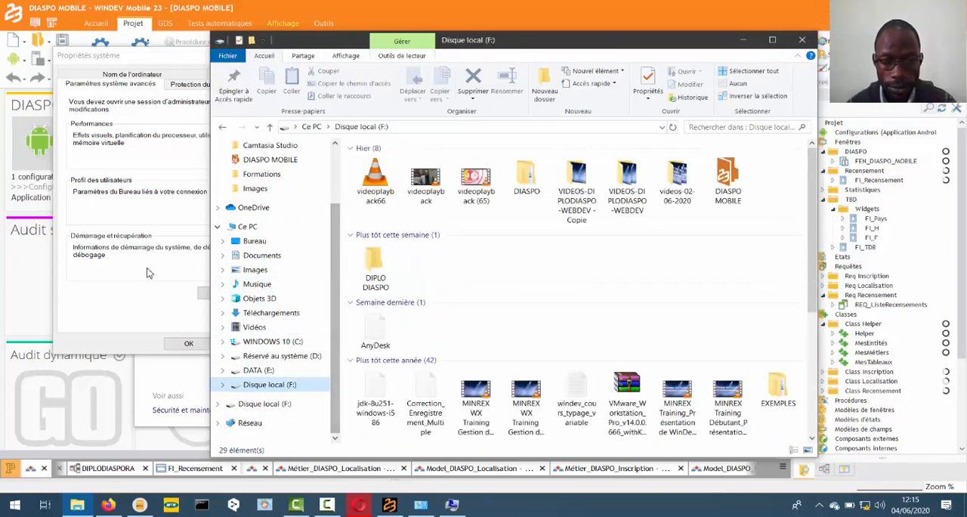
left_click(375, 269)
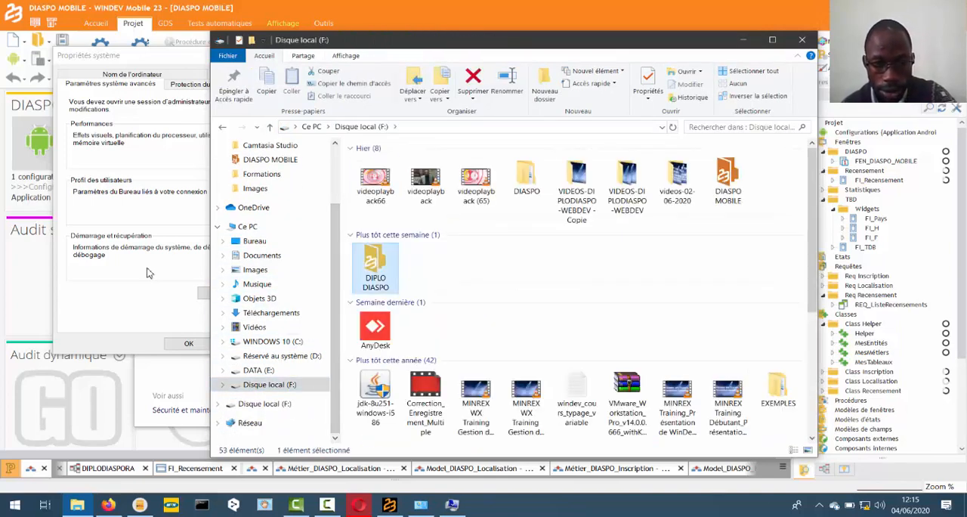
key("Down")
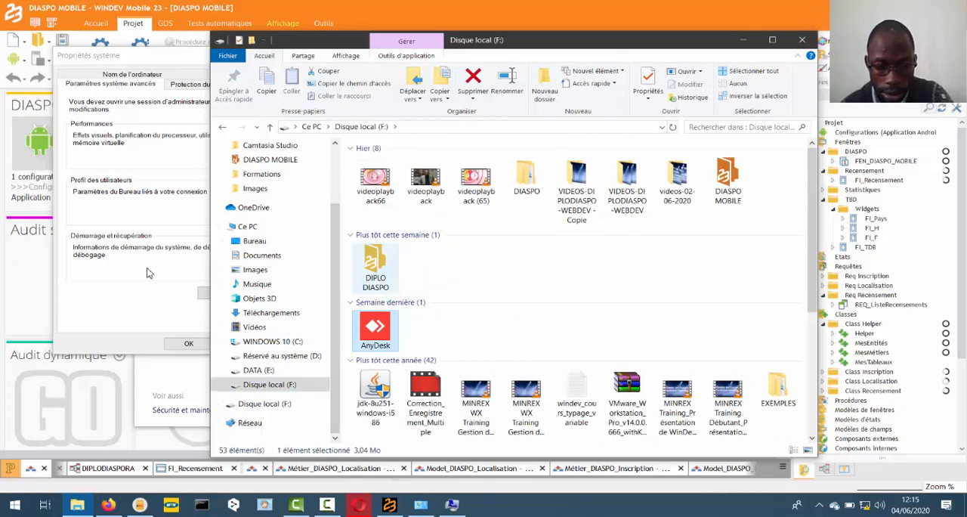
key("a")
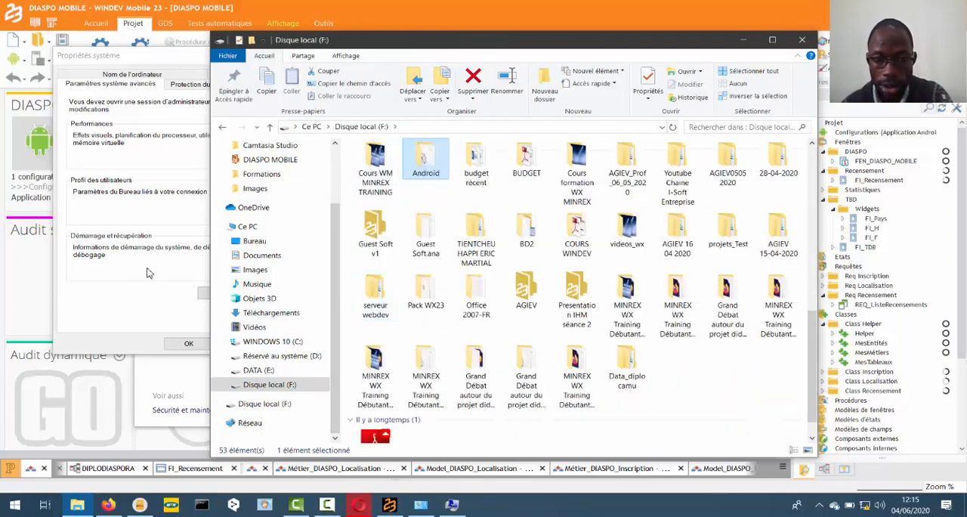
double_click(425, 163)
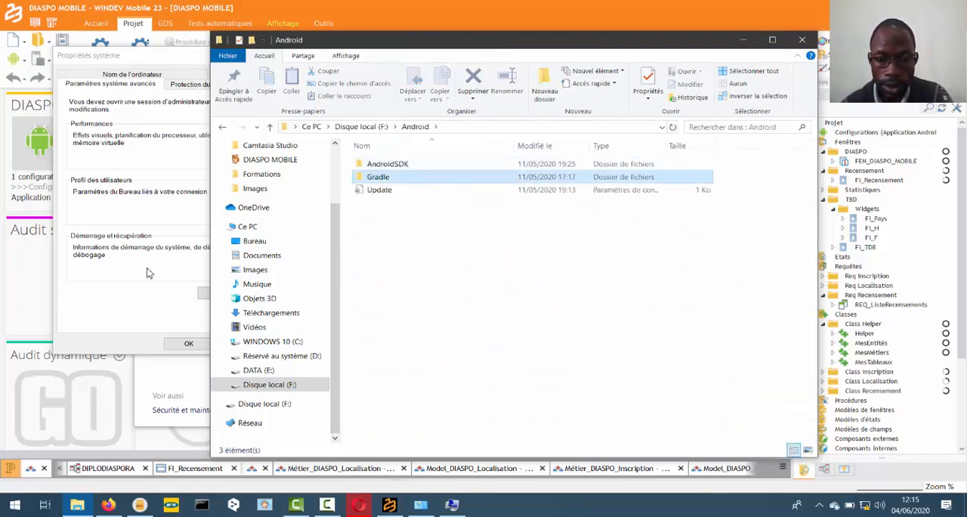
- Open the bin folder inside Gradle and copy its full path, F:\Android\Gradle\bin
double_click(378, 177)
double_click(373, 163)
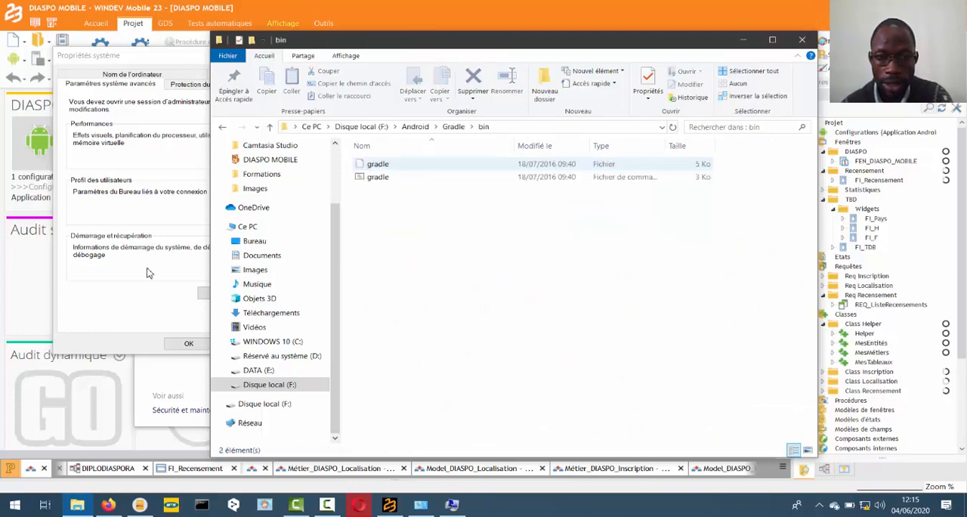
key("alt+d")
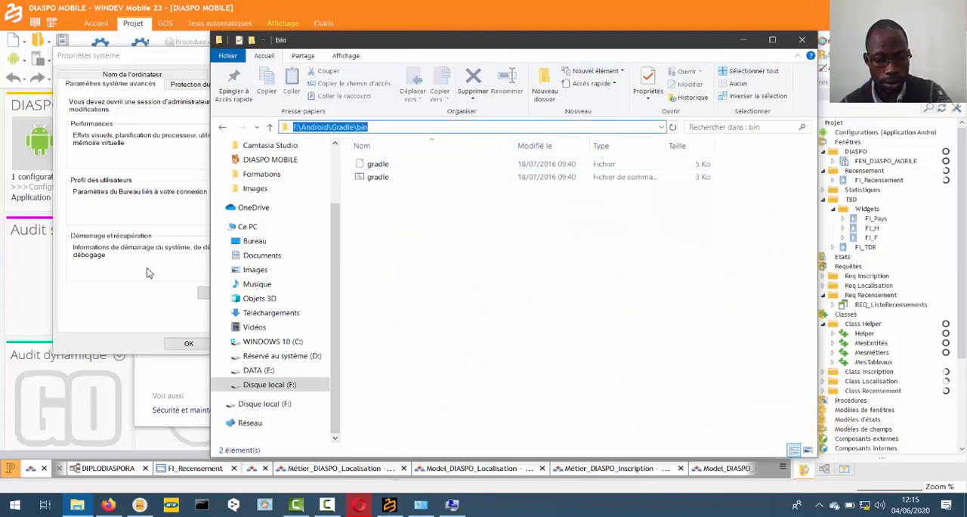
key("ctrl+c")
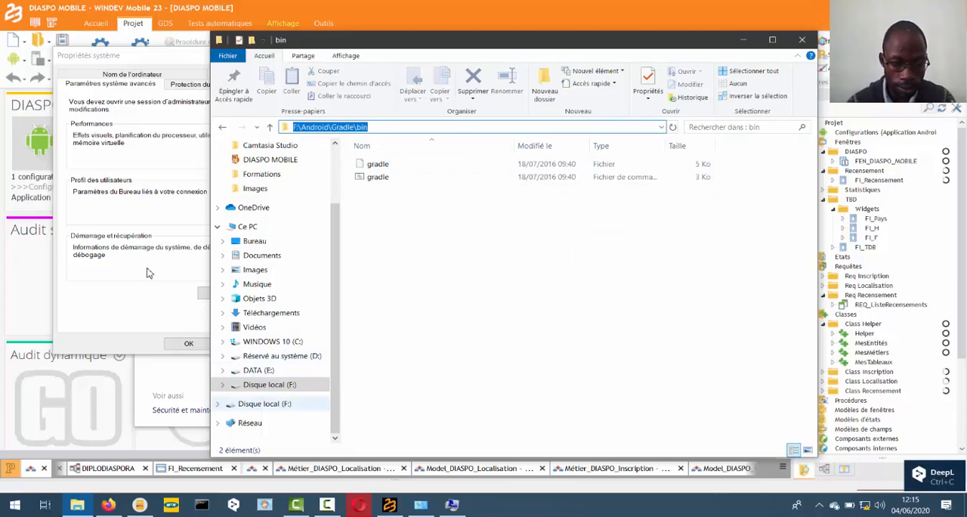
- Add F:\Android\Gradle\bin as a new entry in the system Path variable, save the changes and close the system windows
key("alt+Tab")
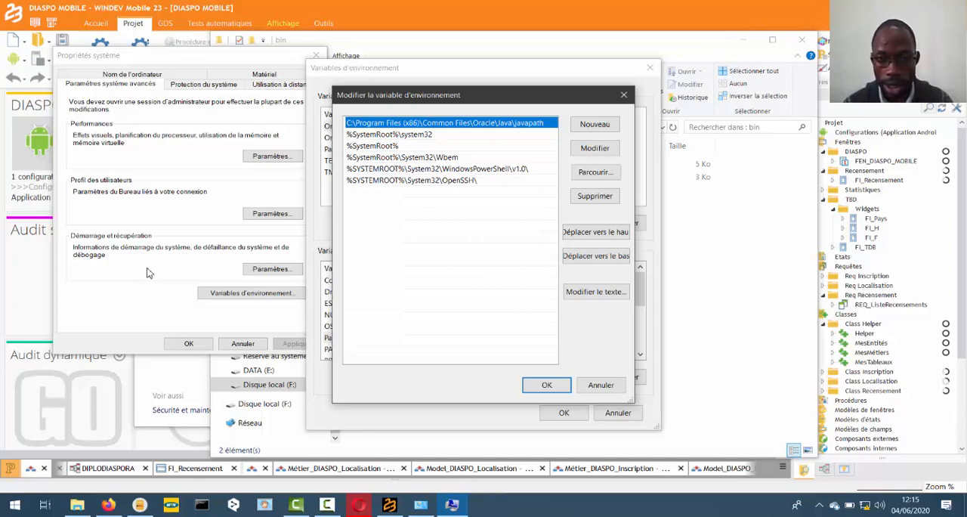
left_click(595, 124)
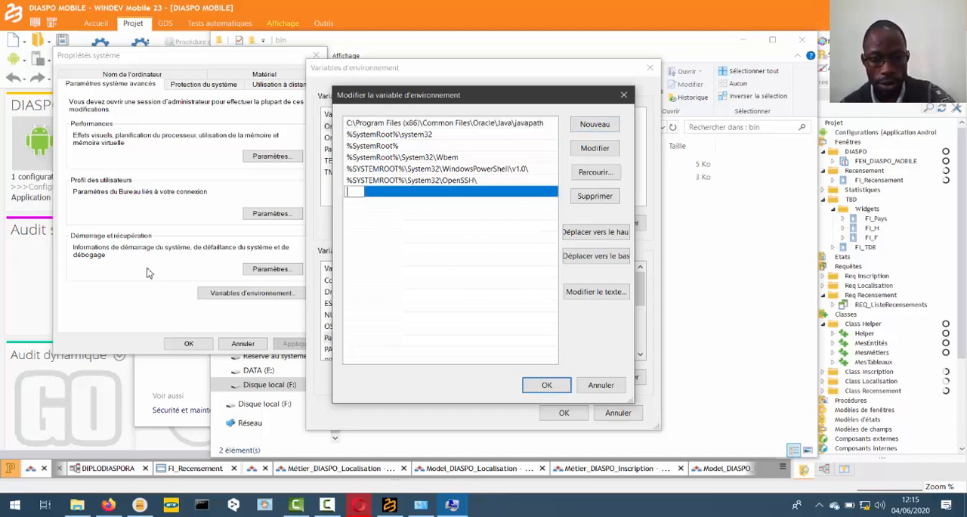
key("ctrl+v")
left_click(546, 384)
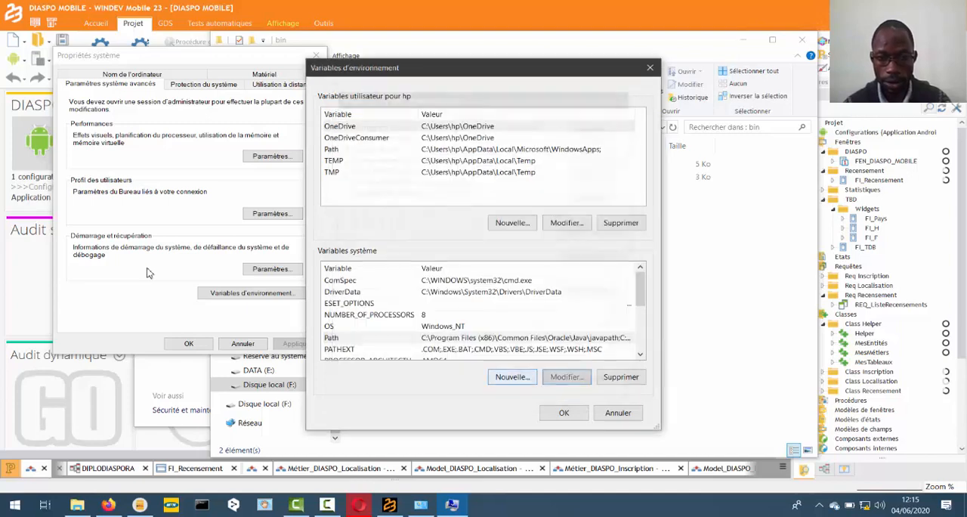
left_click(564, 412)
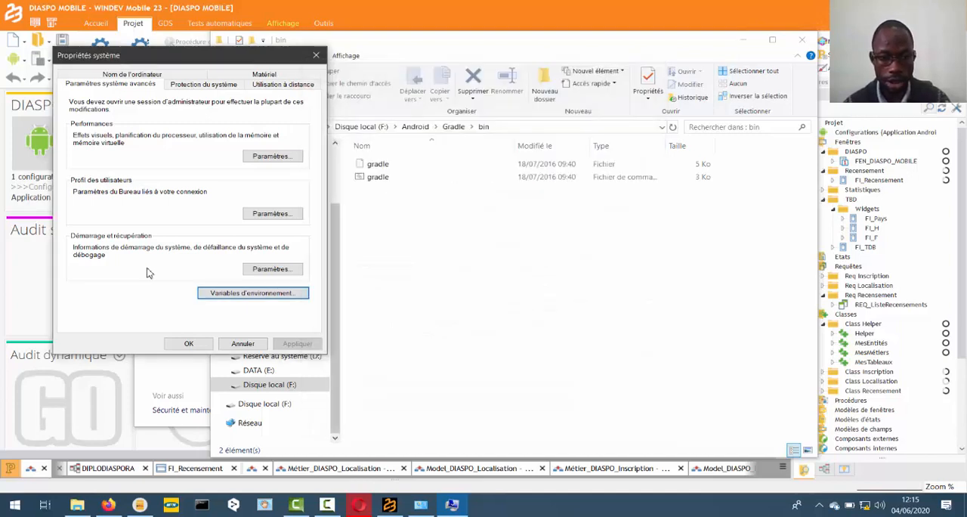
left_click(188, 343)
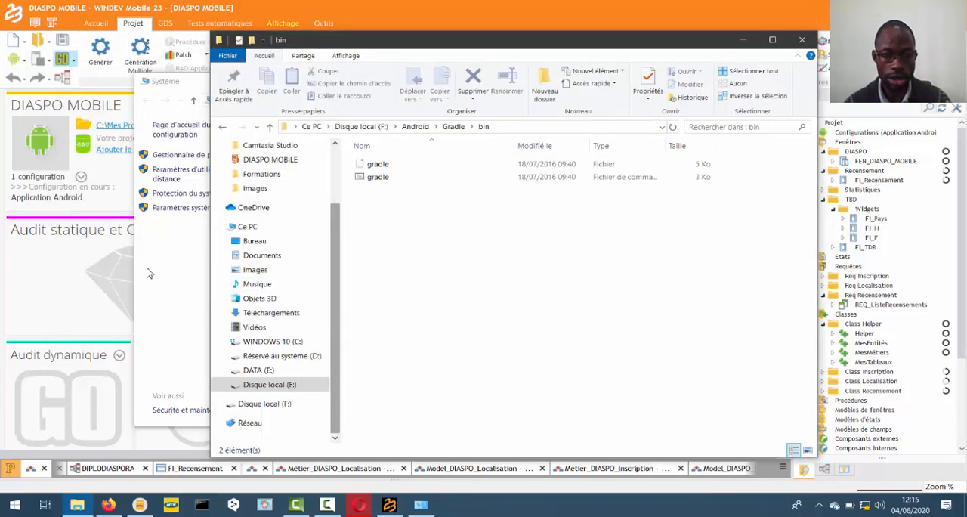
left_click(147, 273)
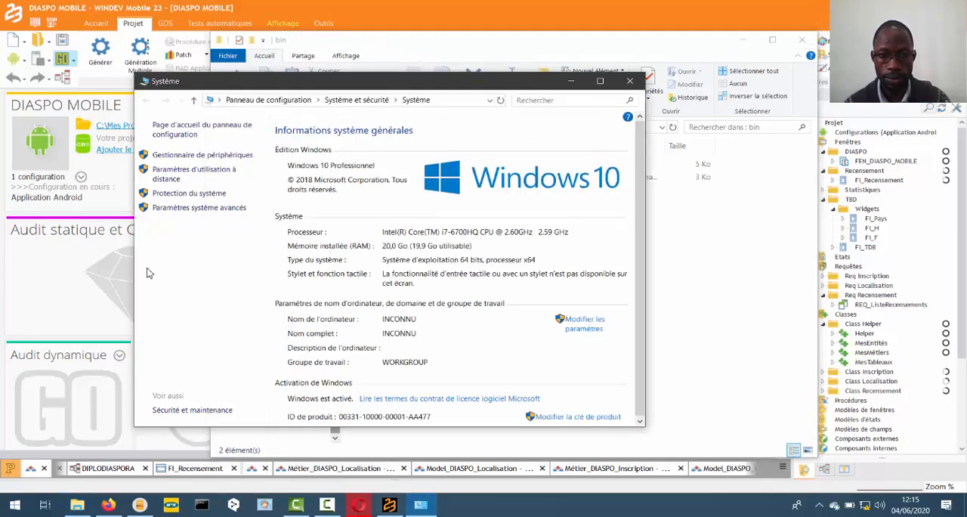
left_click(630, 81)
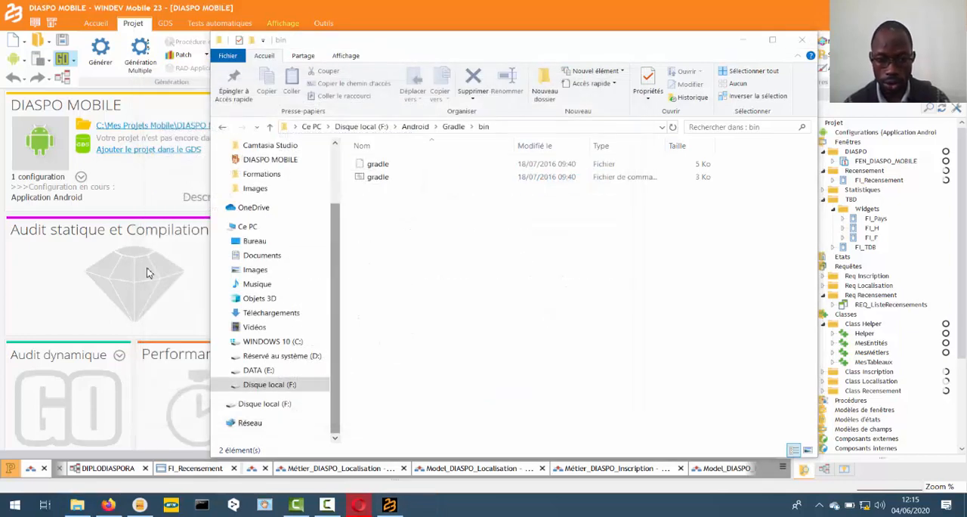
- Return to WINDEV Mobile's Android generation wizard, accept the tool locations and set the application package to com.ise.diaspomobile
left_click(389, 505)
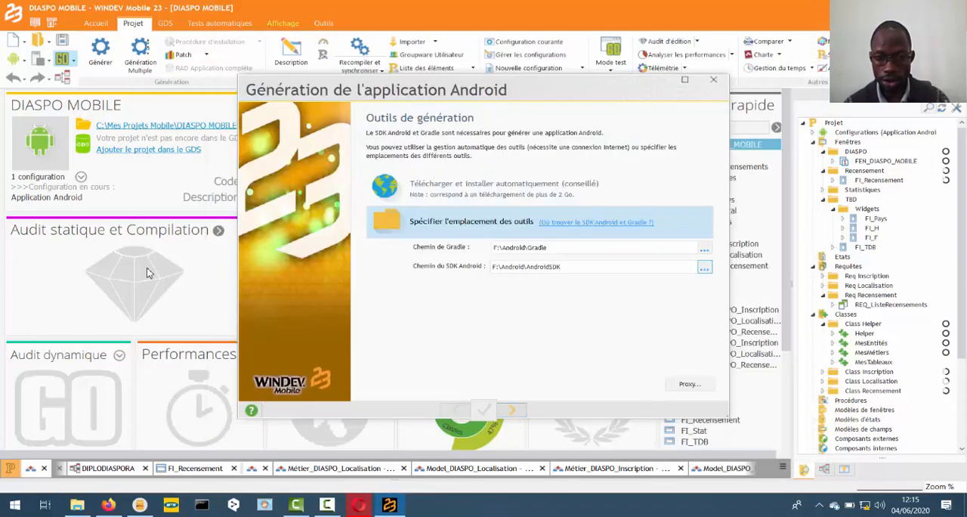
left_click(512, 409)
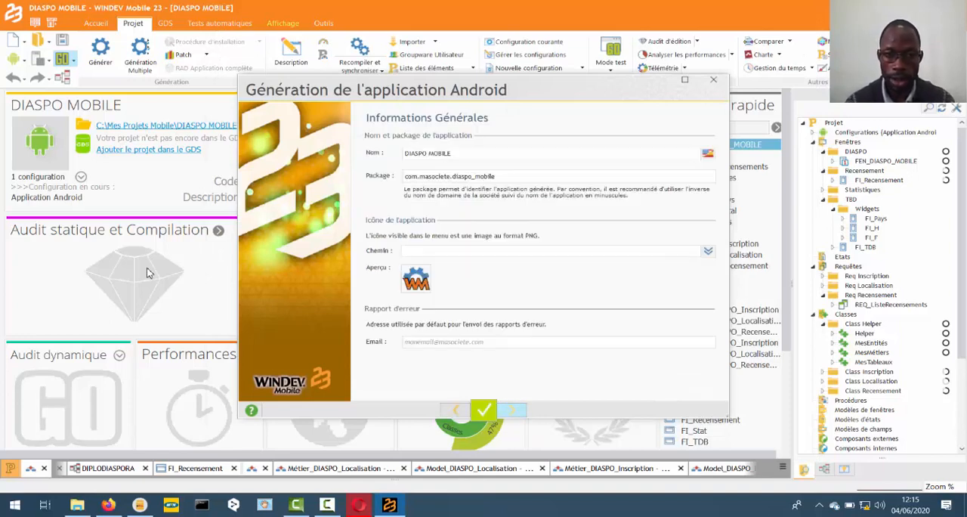
left_click(514, 176)
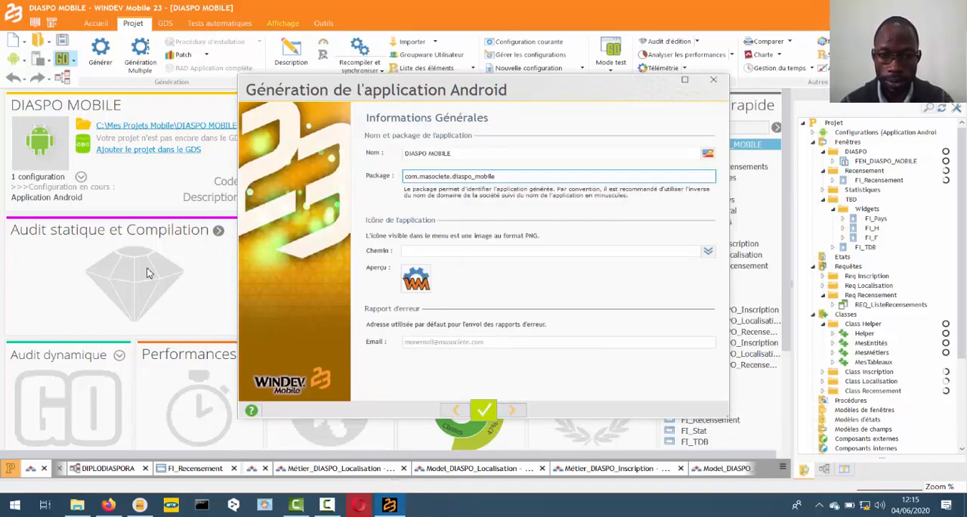
left_click(450, 176)
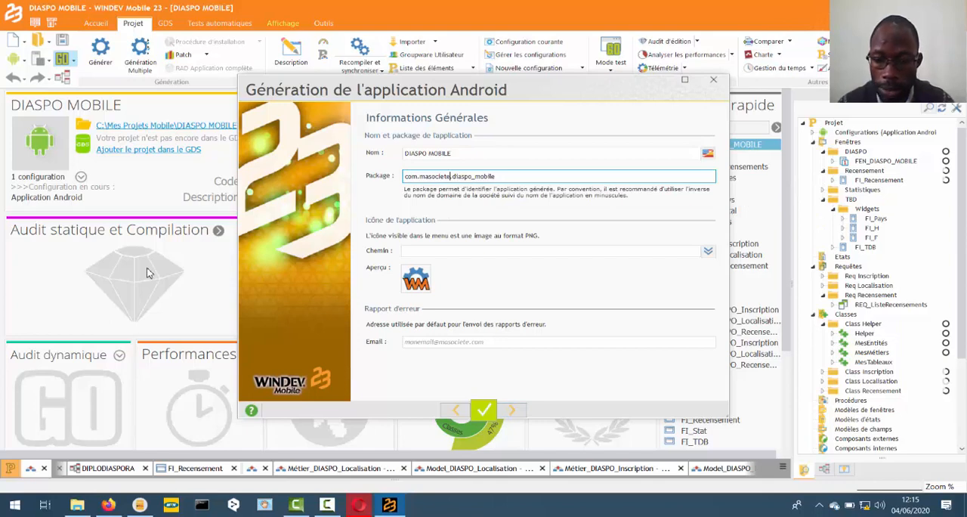
key("BackSpace")
key("BackSpace")
key("BackSpace")
key("BackSpace")
key("BackSpace")
key("BackSpace")
key("BackSpace")
key("BackSpace")
key("BackSpace")
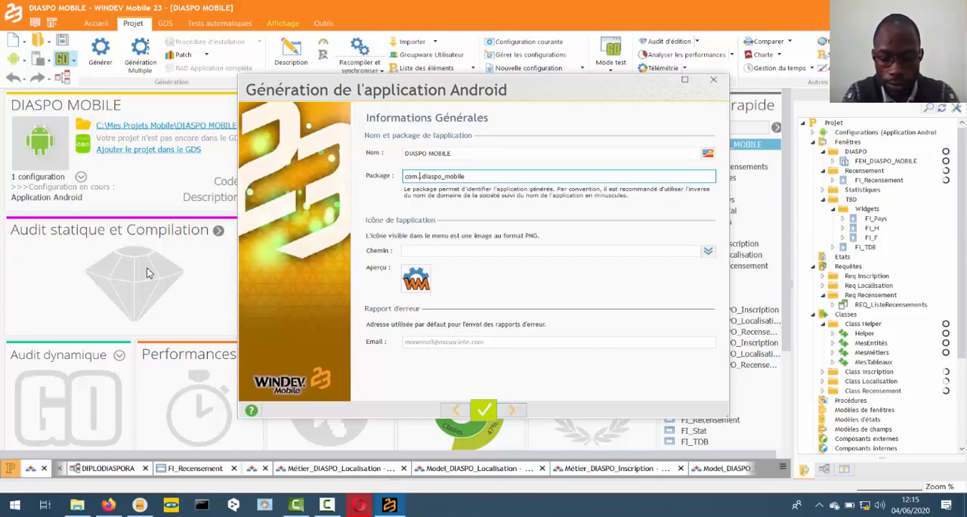
type("iss")
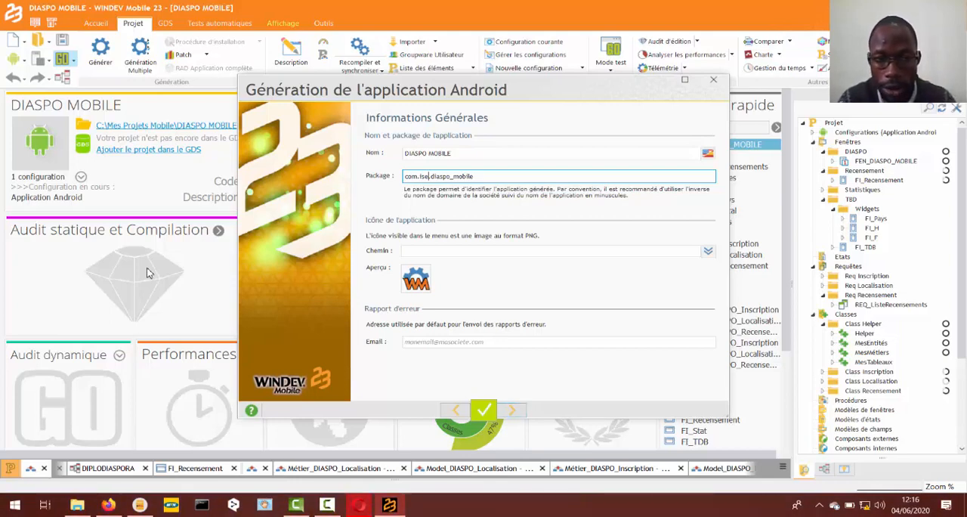
key("BackSpace")
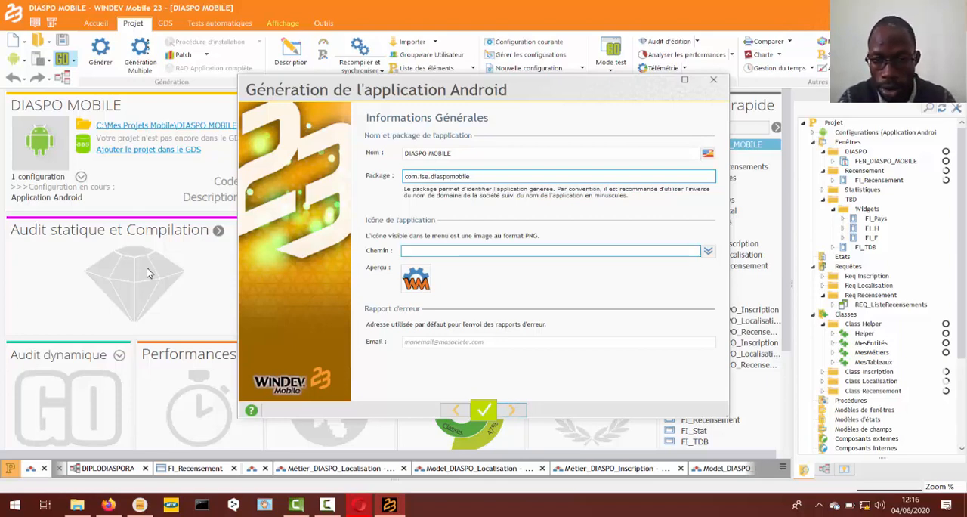
- Set the application icon to the blue and green globe from the image catalogue, searching for monde and naming the generated image mondeLo
left_click(707, 251)
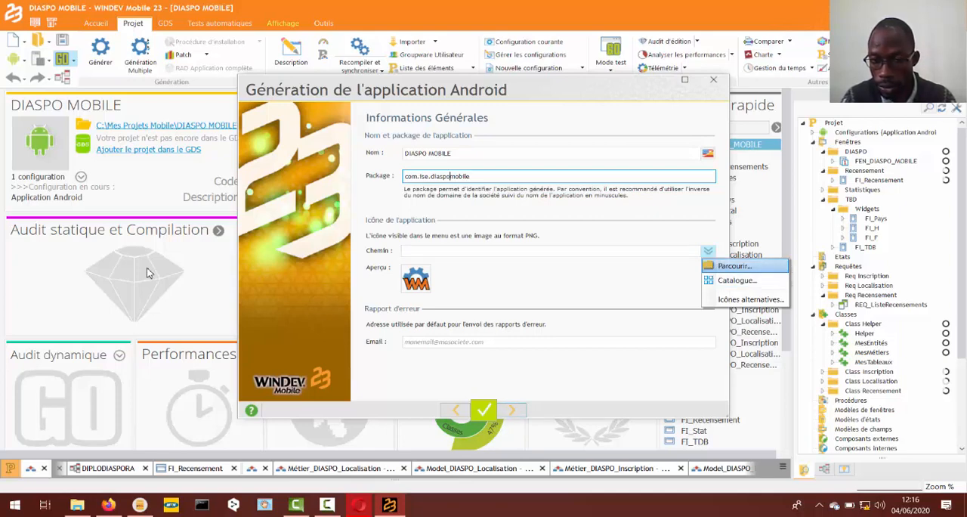
key("Down")
key("Return")
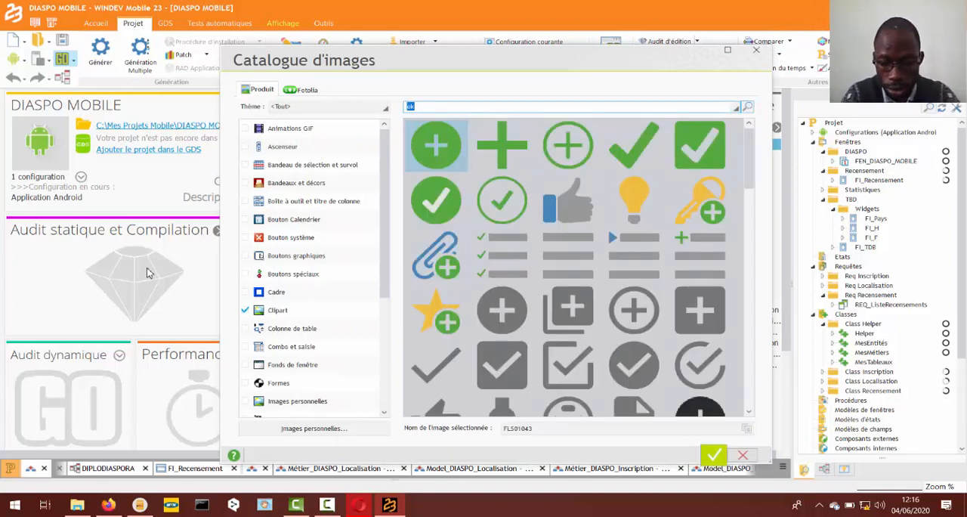
type("monde")
key("Return")
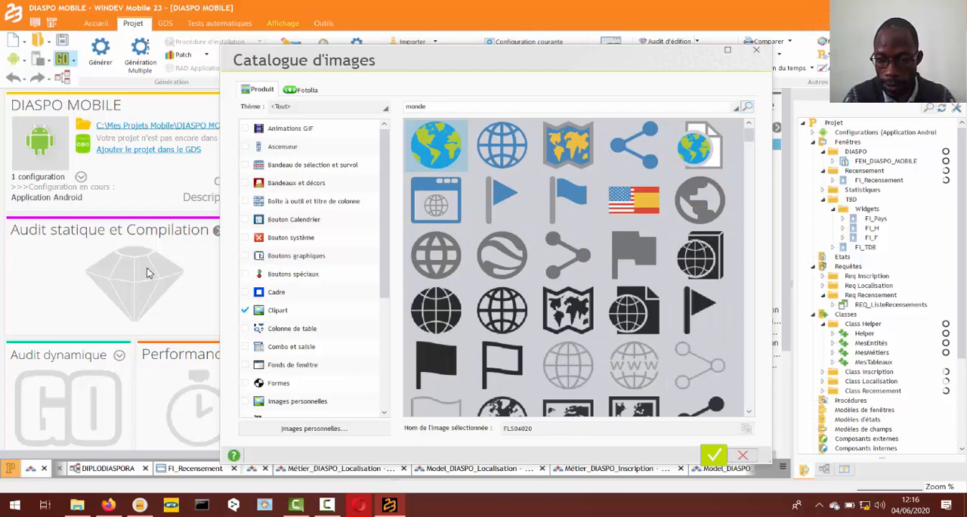
key("Return")
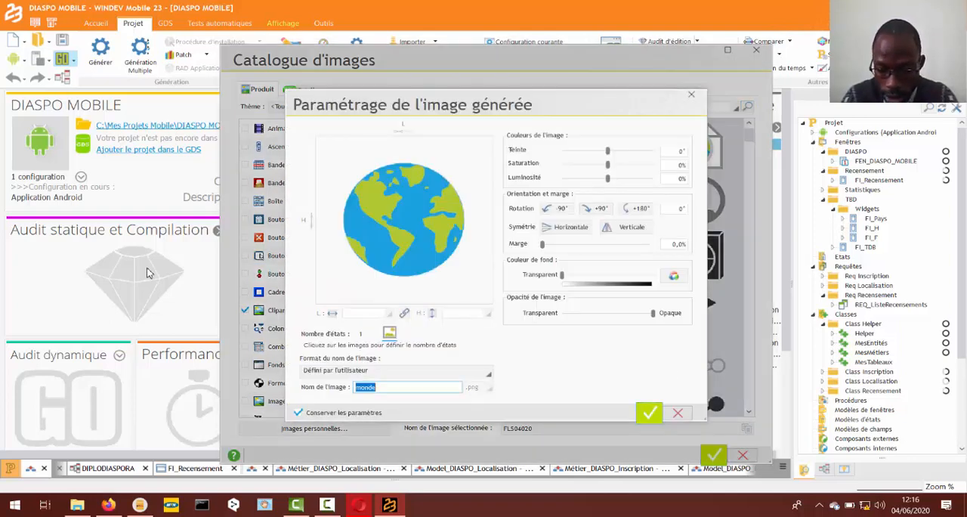
key("End")
type("Lo")
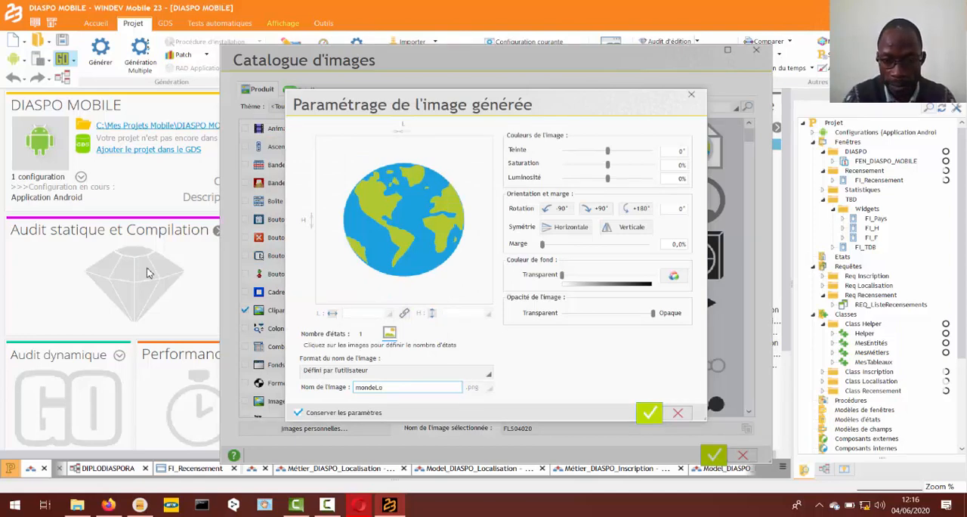
key("Return")
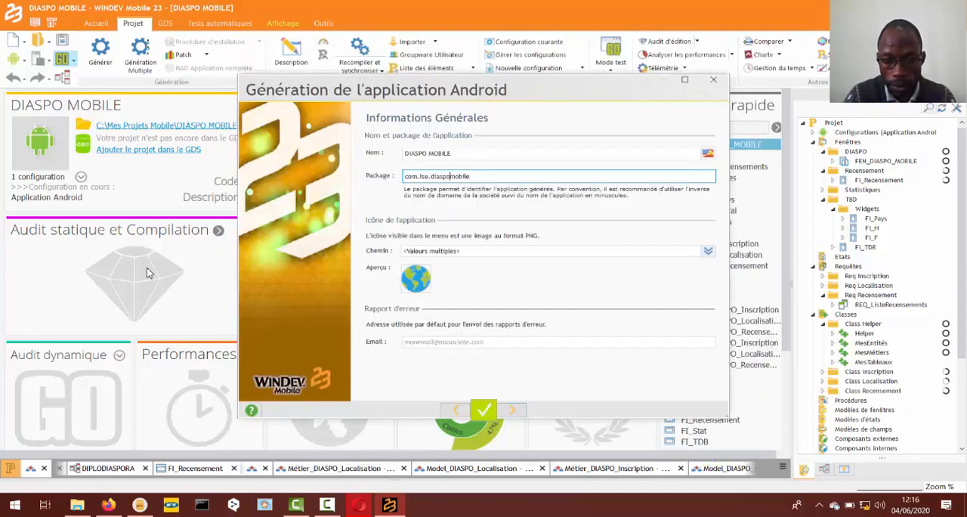
- Enter the company's e-mail address for error reports and continue to the splash screen and manifest information
key("Tab")
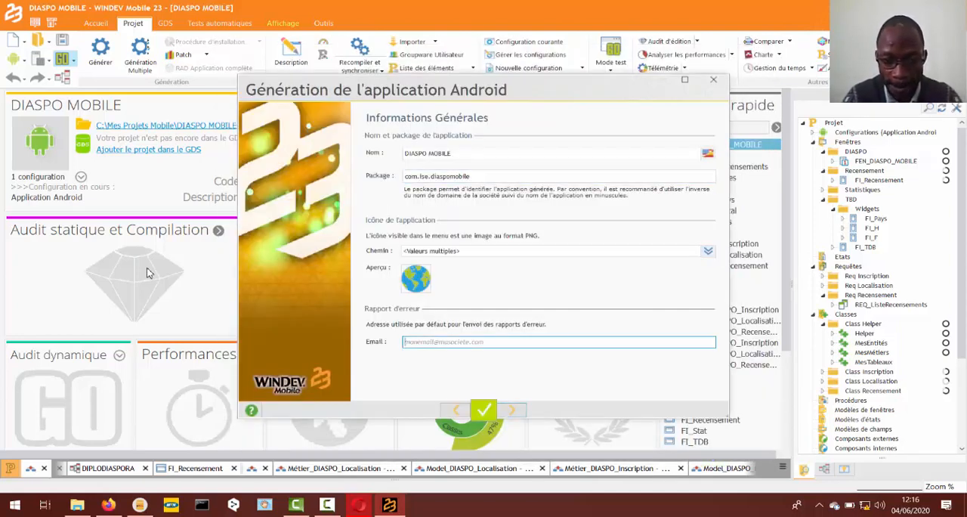
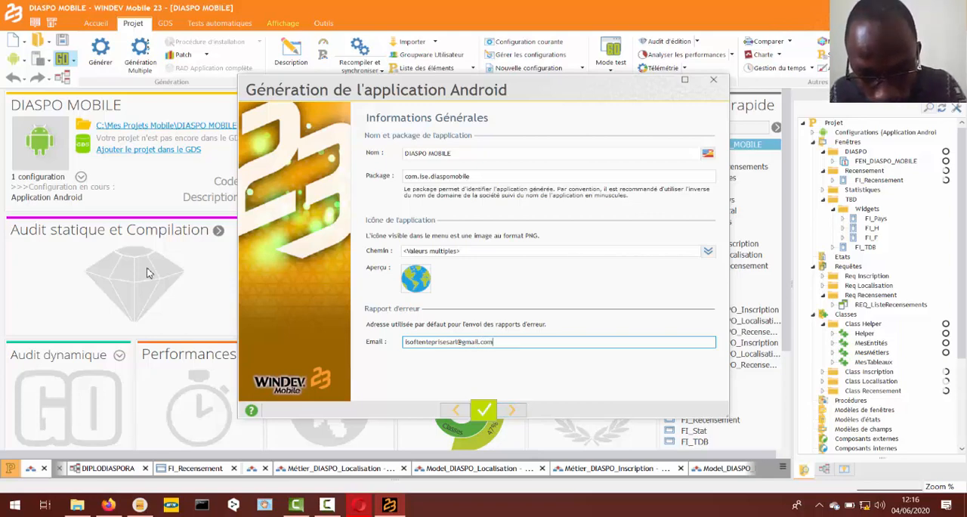
key("Left")
key("Left")
key("Left")
key("Left")
key("Left")
key("Left")
key("Left")
key("Left")
key("Left")
key("Left")
key("Left")
key("Left")
key("Left")
key("Left")
key("Left")
key("Left")
key("Left")
key("Left")
key("Left")
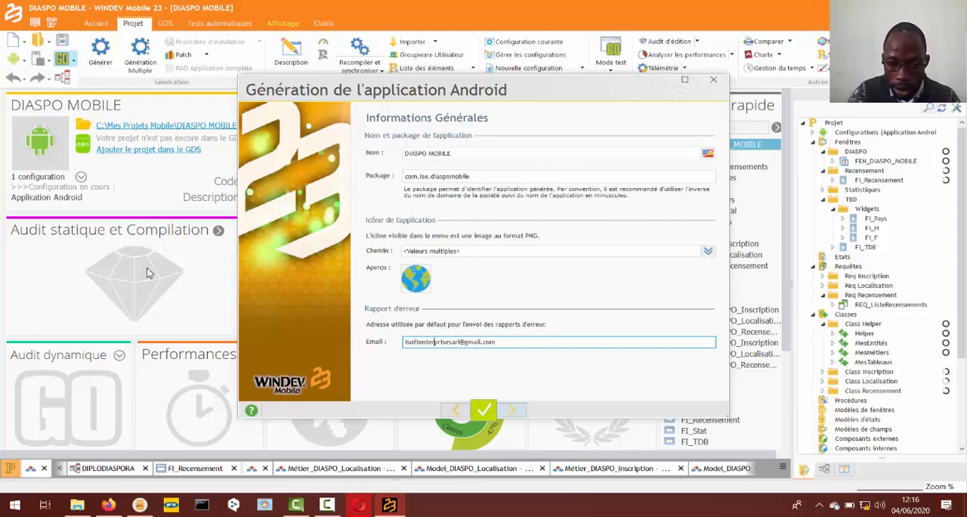
key("Return")
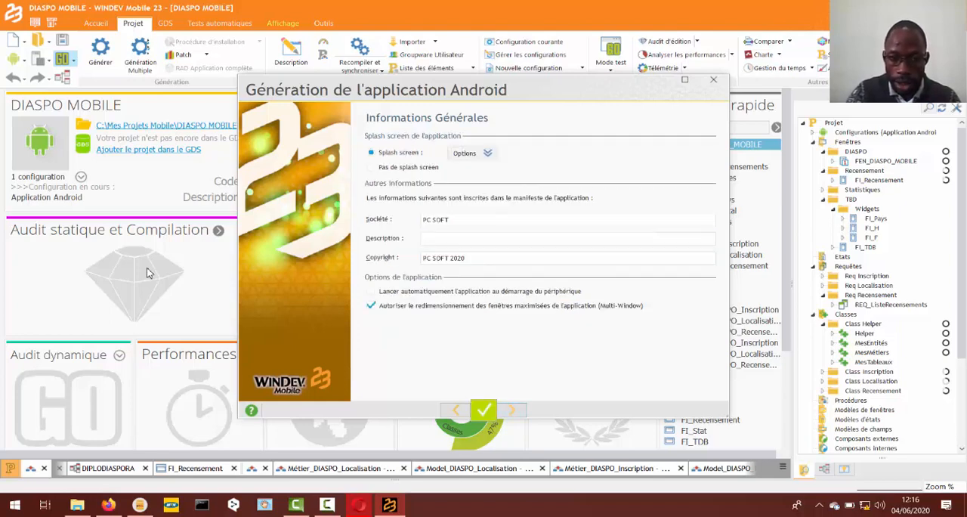
- Set the company name in the application manifest information to I-Soft Enterprise
key("Tab")
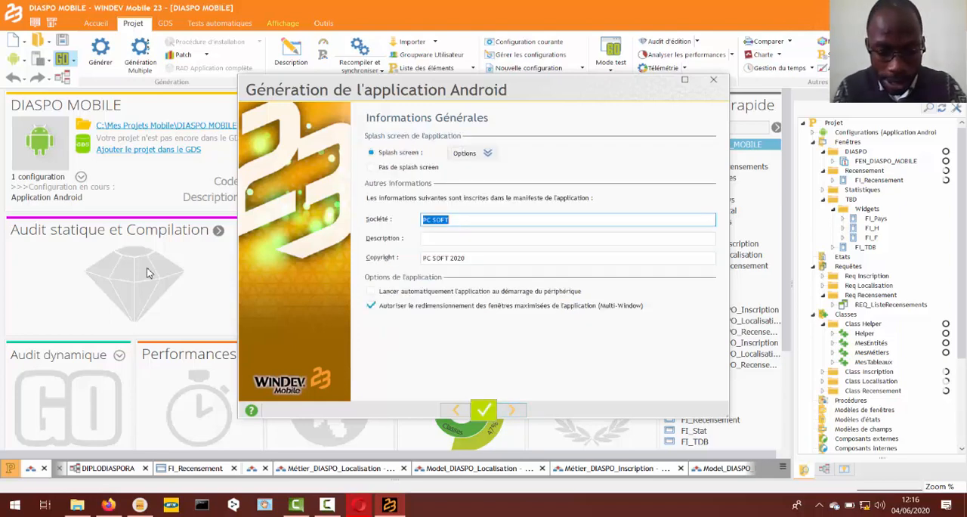
type("i")
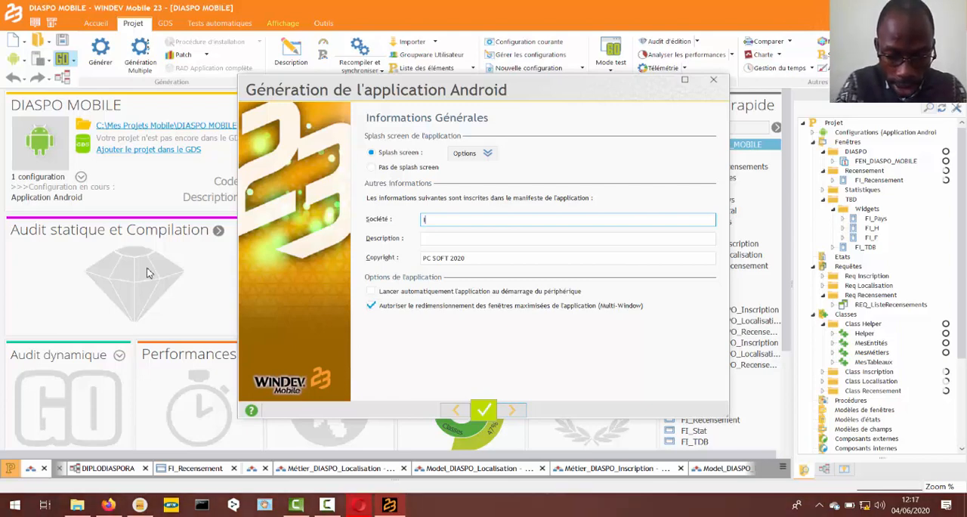
type("-SOFT")
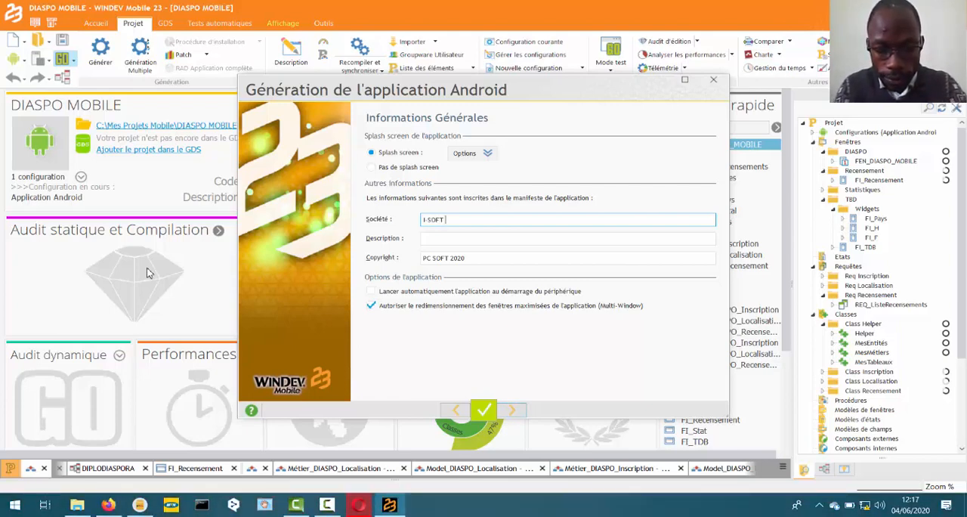
key("BackSpace")
key("BackSpace")
key("BackSpace")
type("of")
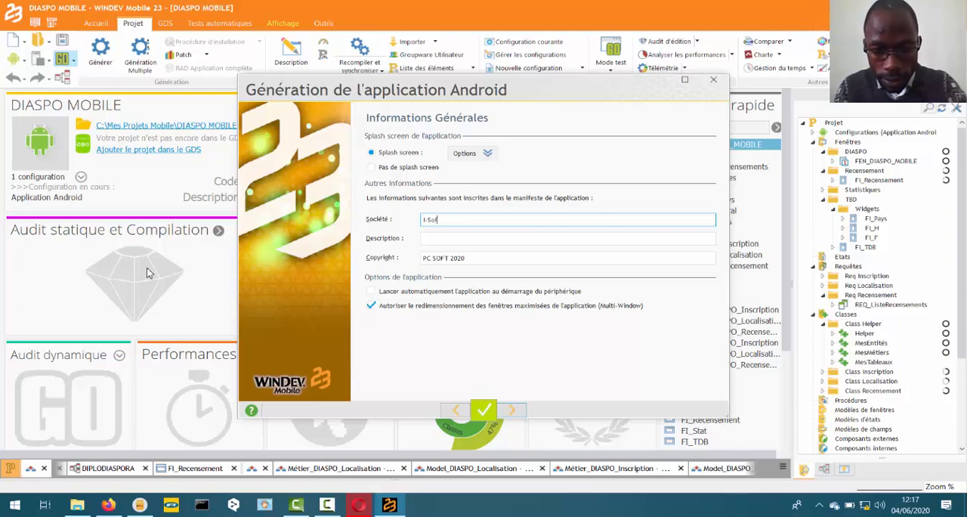
type("t E")
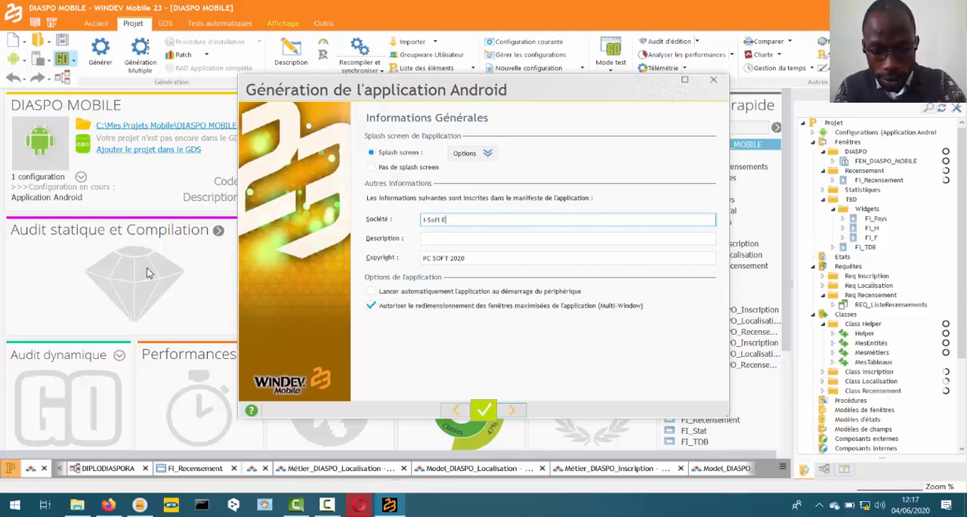
type("ntre")
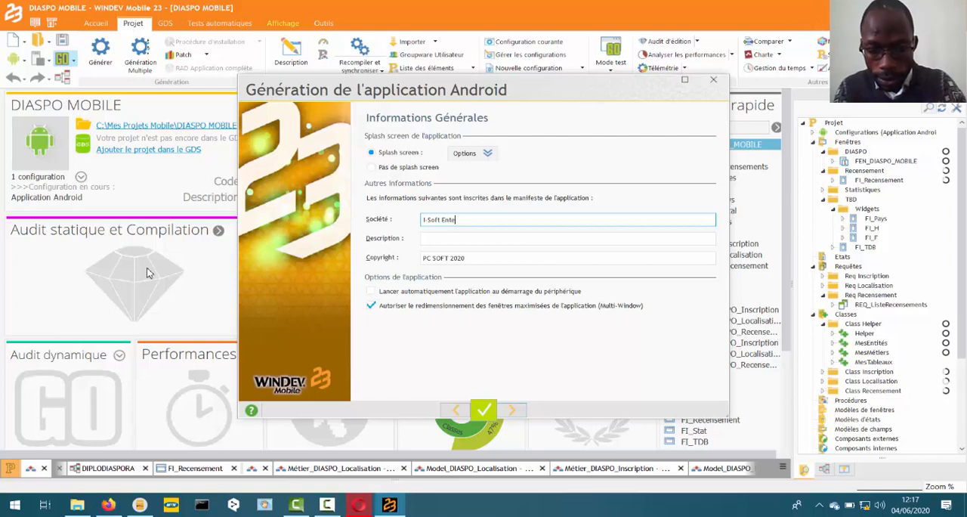
type("prise")
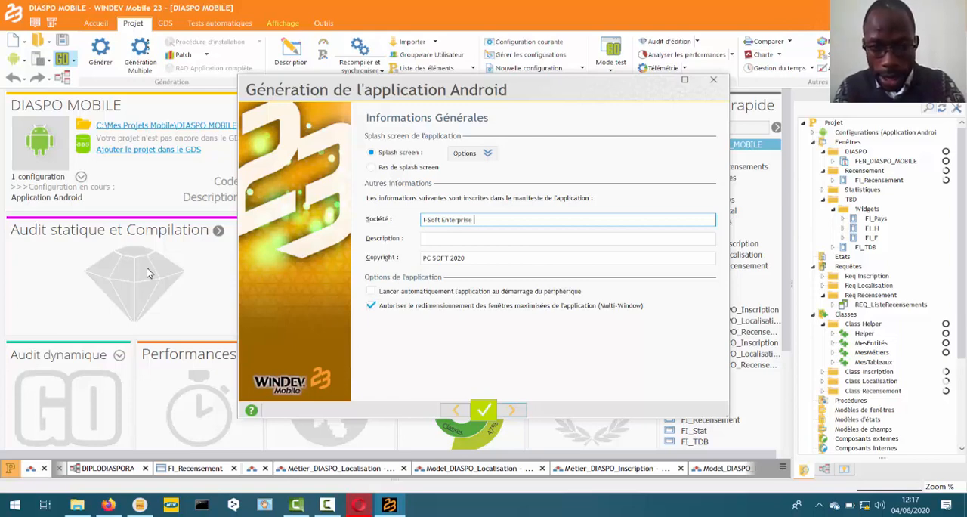
- Copy the company name over PC SOFT in the copyright so it reads I-Soft Enterprise 2020, and go to the empty description
key("ctrl+a")
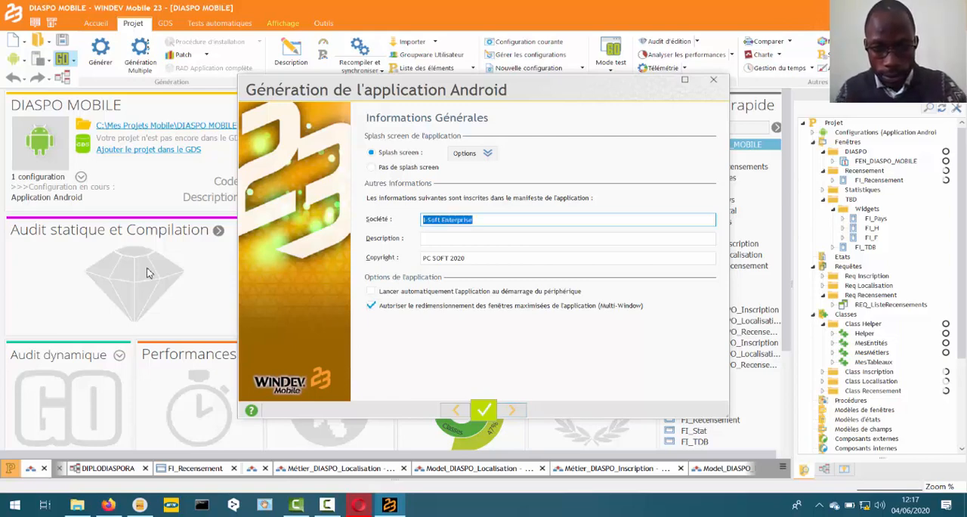
key("ctrl+c")
key("Tab")
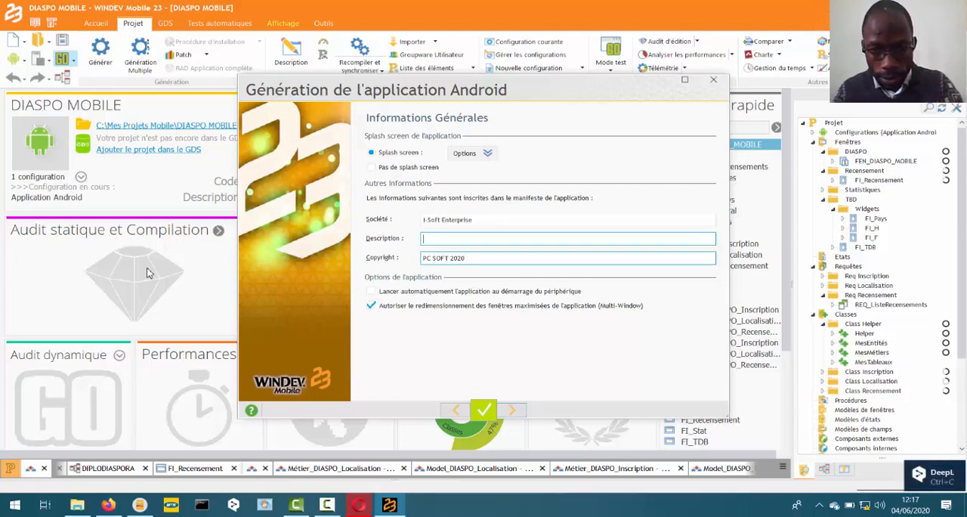
key("Tab")
key("Right")
key("Left")
key("Left")
key("Left")
key("Left")
key("Left")
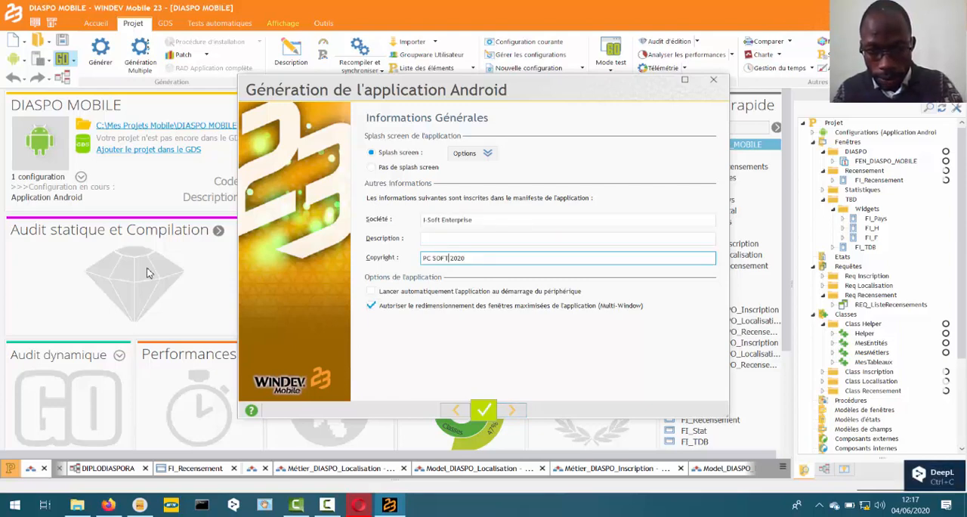
key("shift+Left")
key("shift+Left")
key("shift+Left")
key("shift+Left")
key("shift+Left")
key("shift+Left")
key("shift+Left")
key("ctrl+v")
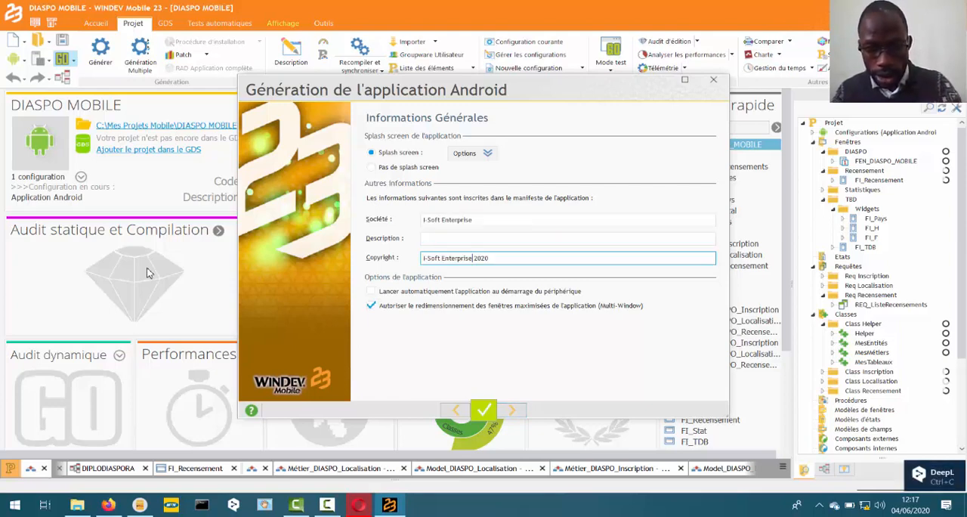
key("shift+Tab")
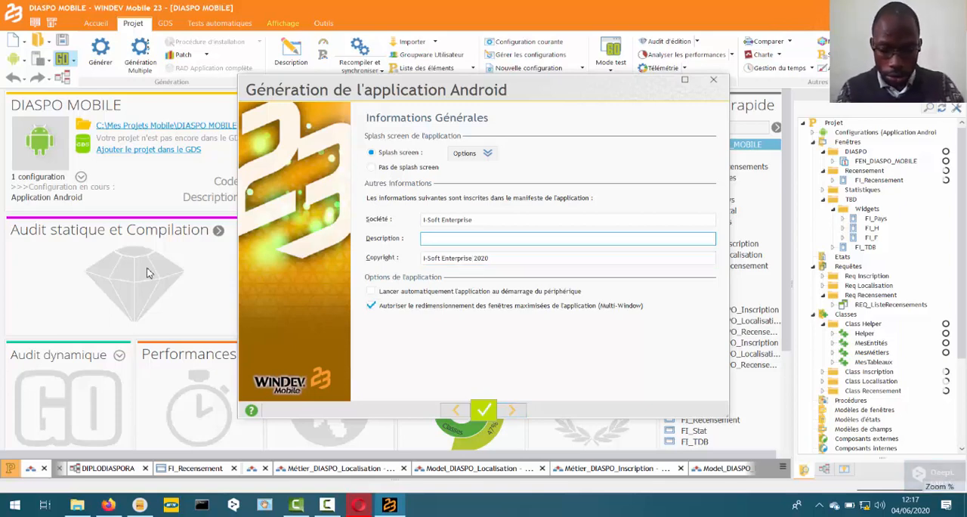
- Set the manifest description to "Application permettant de recenser les Camerounais à l'étranger" and continue to the version number
type("Une")
key("BackSpace")
key("BackSpace")
key("BackSpace")
key("BackSpace")
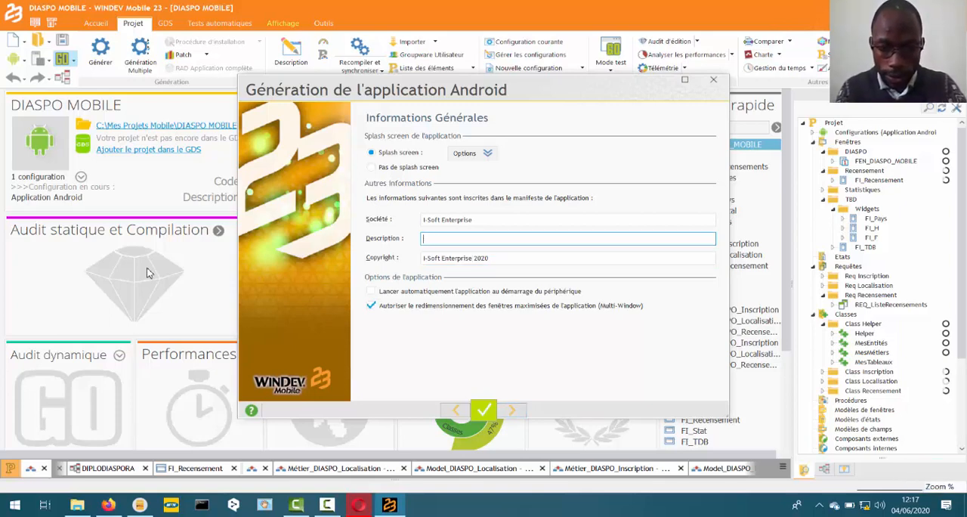
type("Applicati")
type("on")
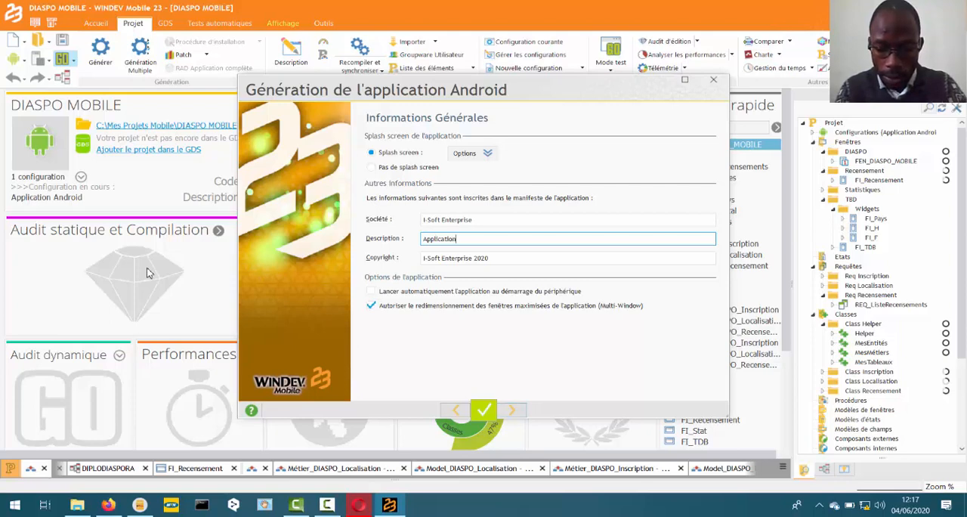
type(" permetta")
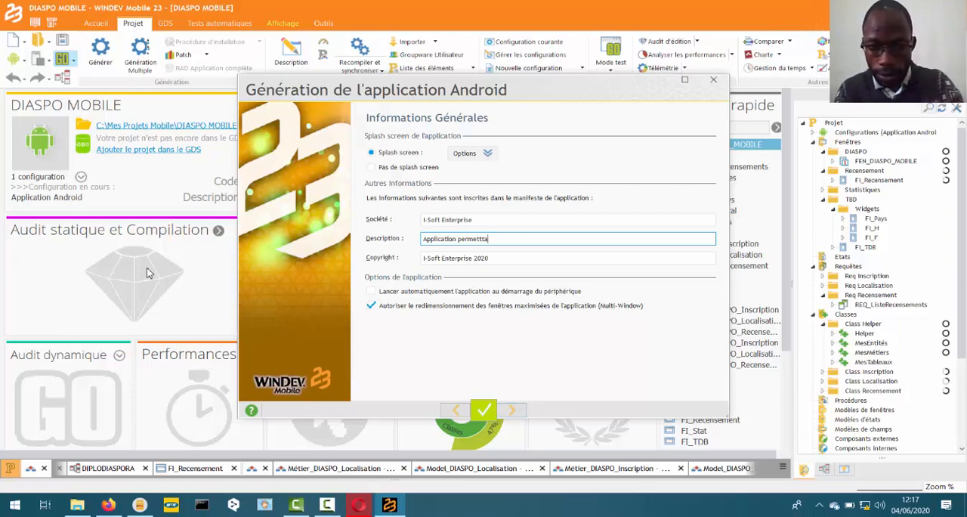
type("nt de ")
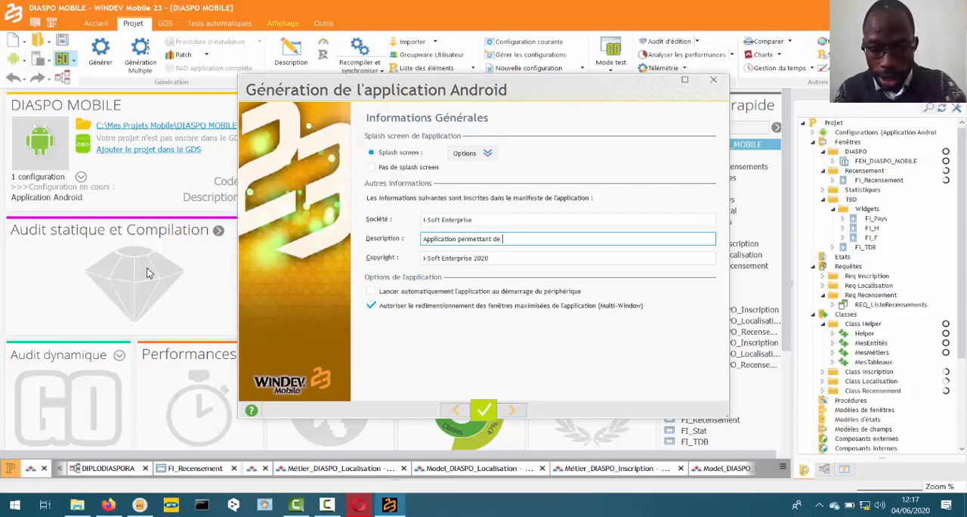
type("re")
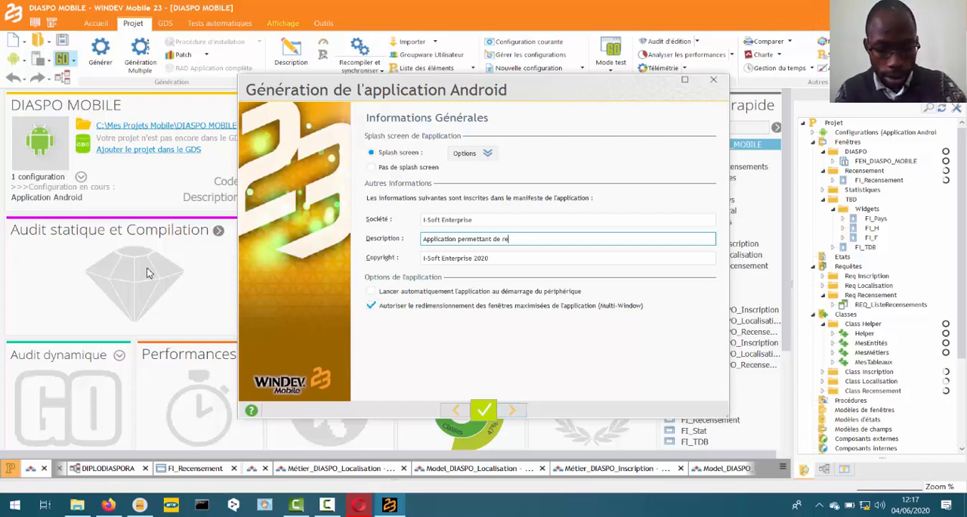
type("censer les ")
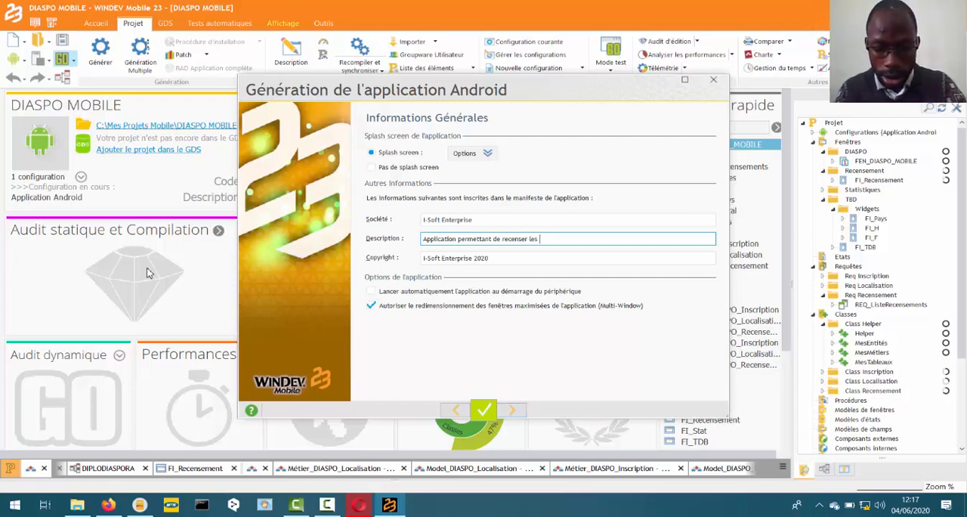
type("Camerounai")
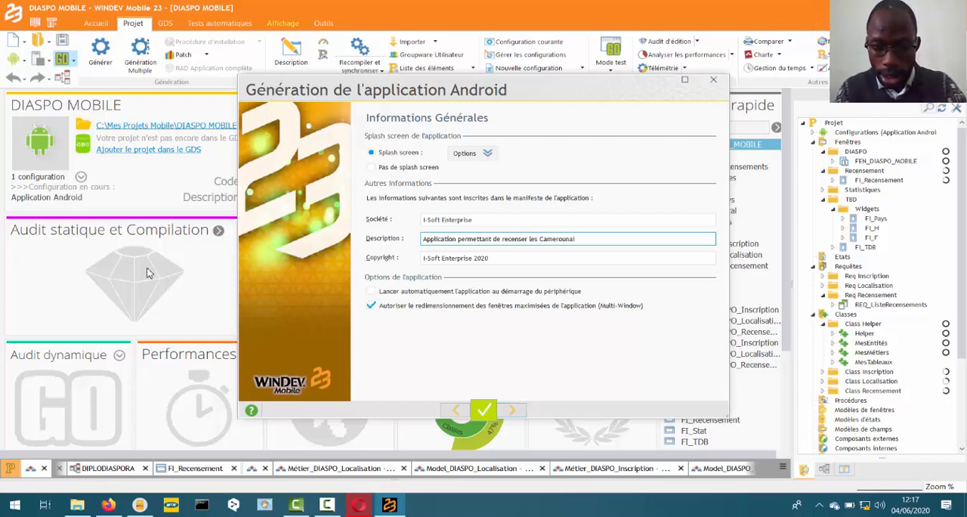
type("se  à l")
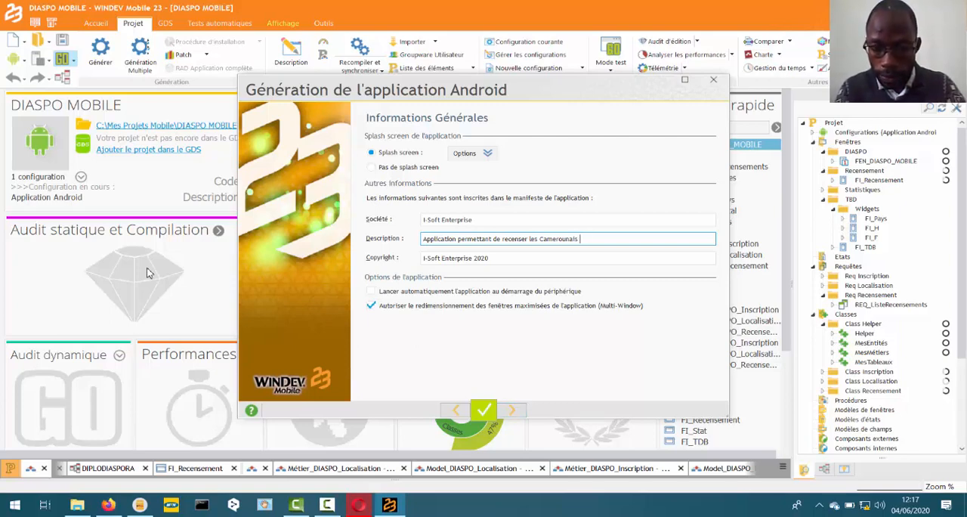
type("'étranger")
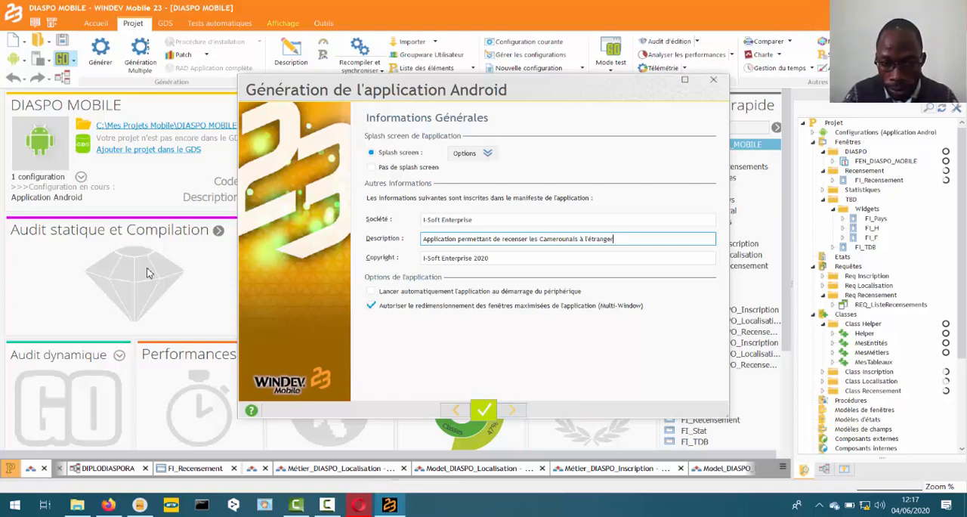
key("Return")
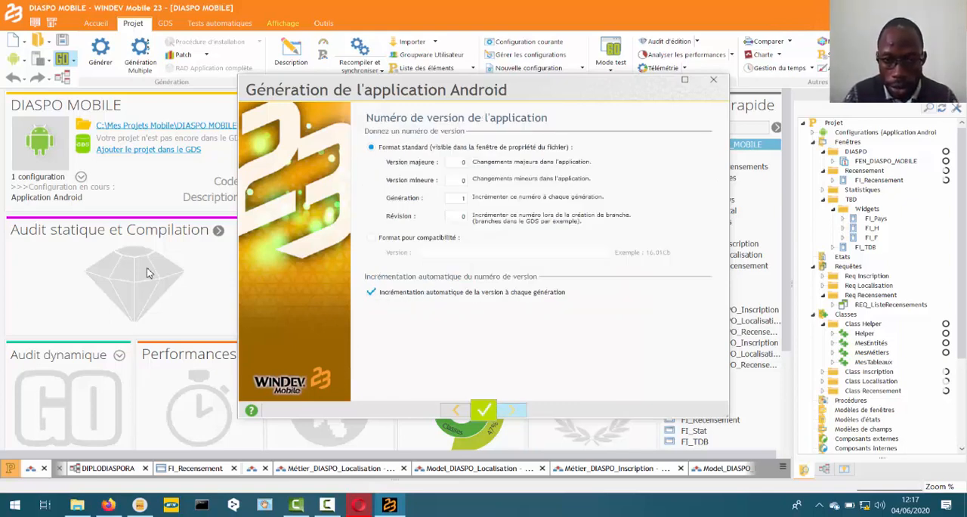
- Switch the version number to the compatibility format, set it to 1.0.0 and continue to the application signature
key("Down")
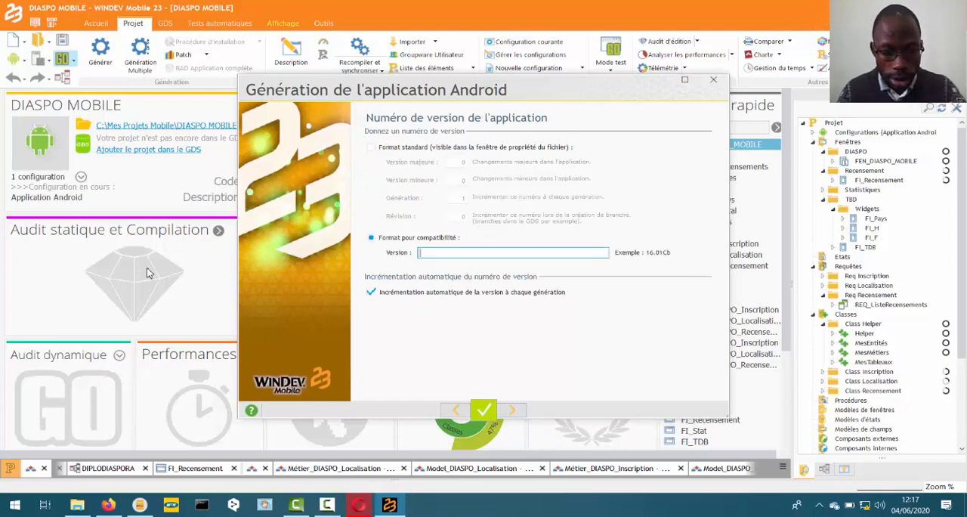
type("1")
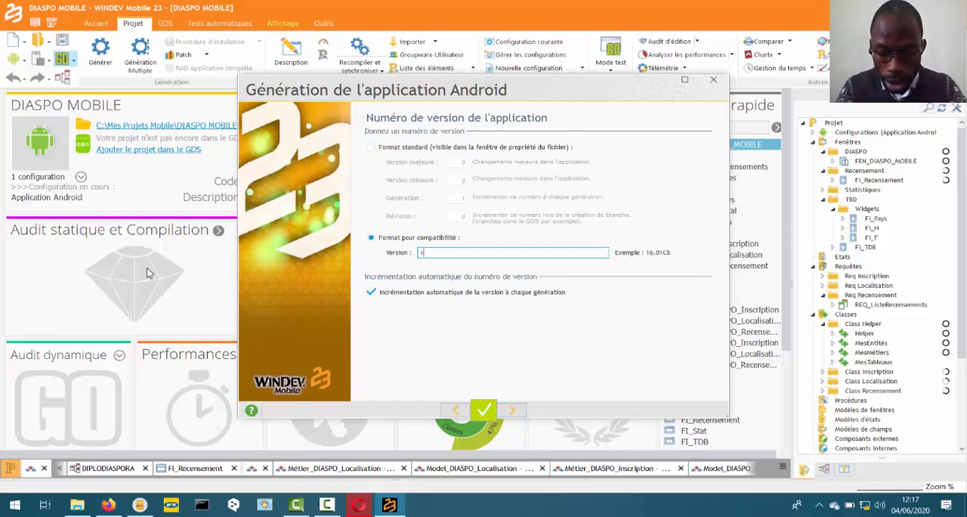
type(".0.0")
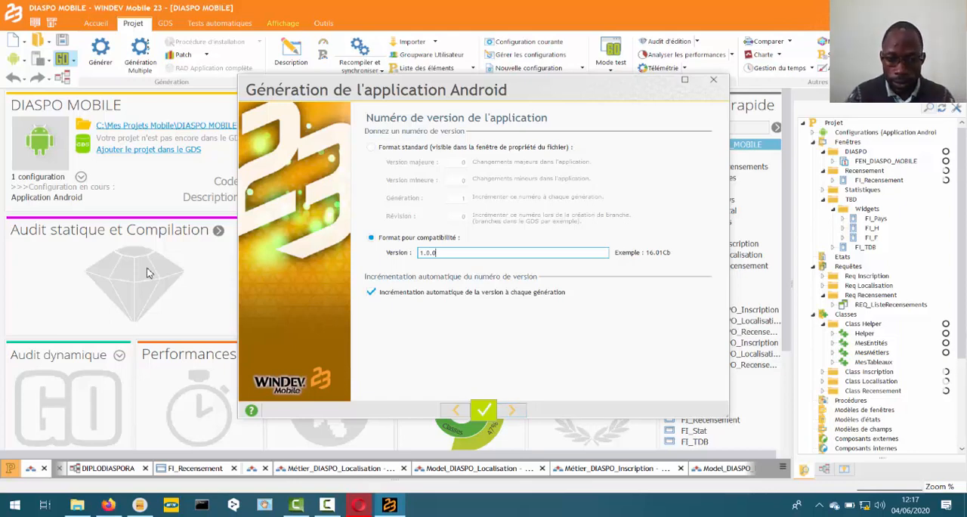
key("Return")
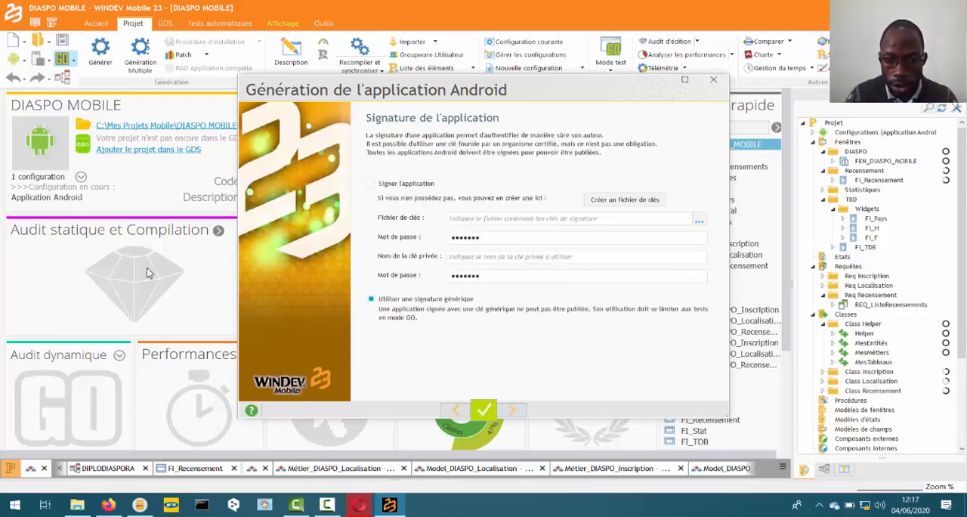
- Sign the application with a new key file, accepting its proposed path, private key name and passwords, and continue to file integration
key("Tab")
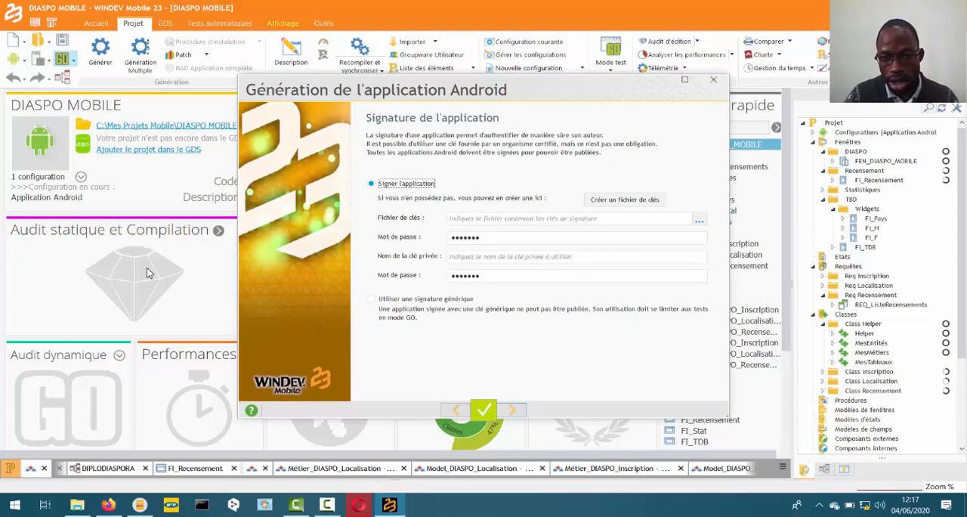
key("Tab")
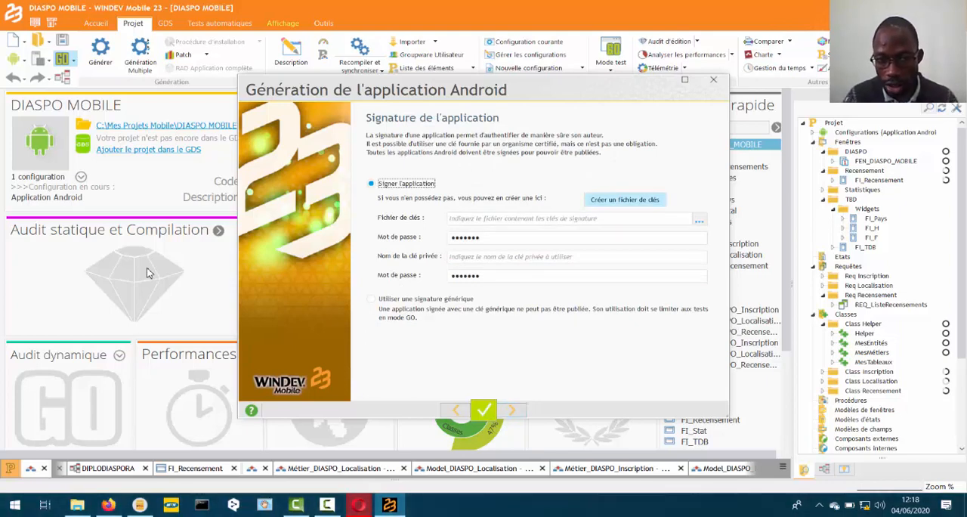
key("Return")
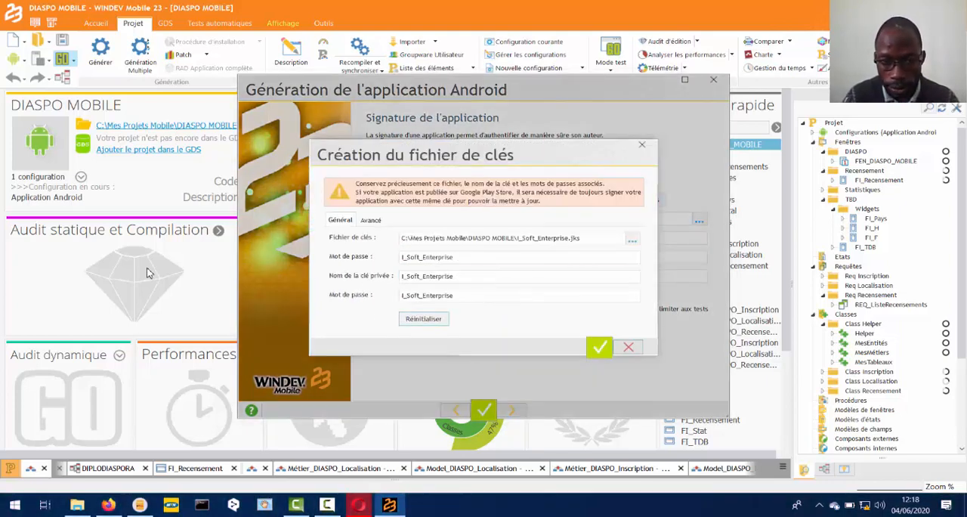
key("Tab")
key("Tab")
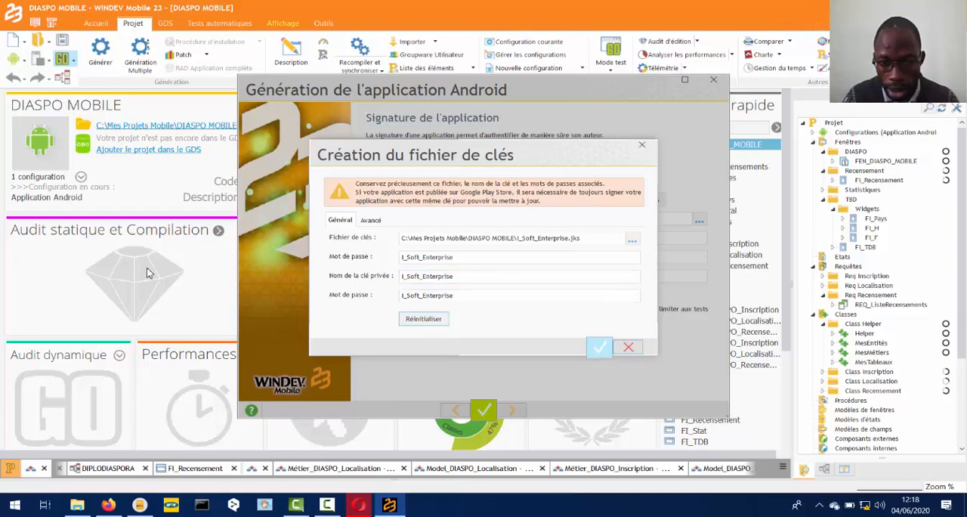
key("Return")
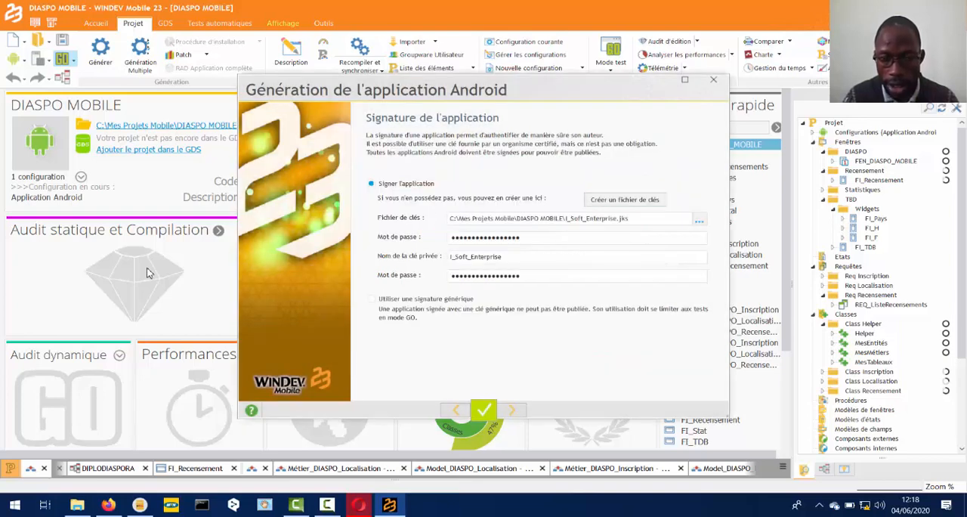
key("Tab")
key("Tab")
key("Tab")
key("Tab")
key("Tab")
key("Tab")
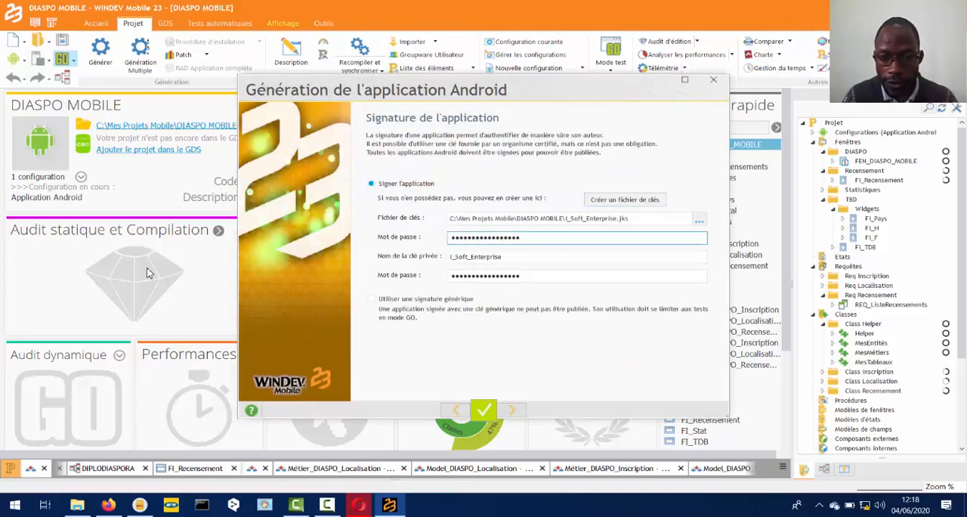
key("Tab")
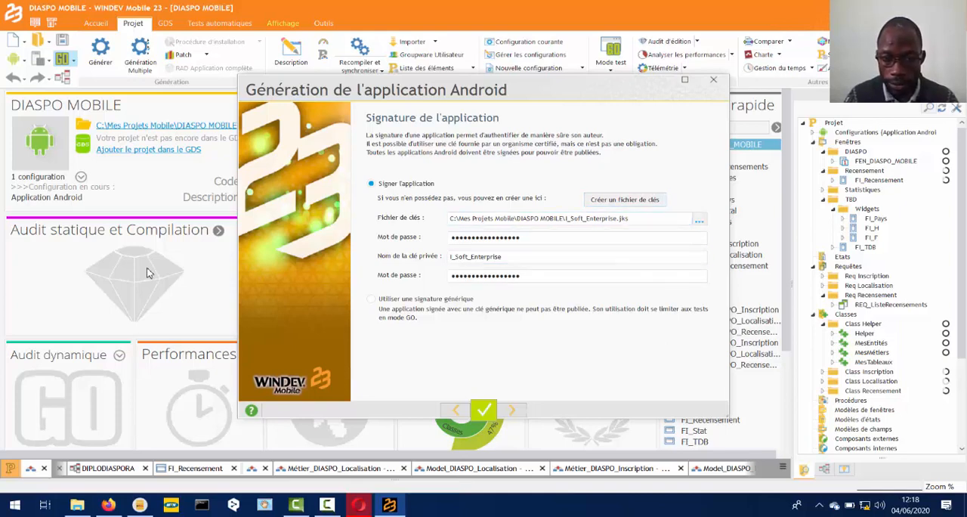
key("Tab")
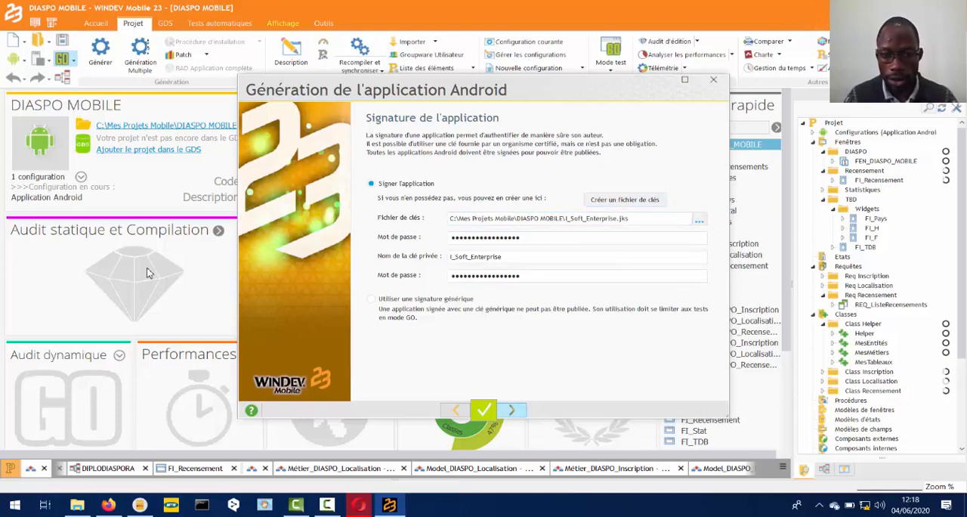
key("Return")
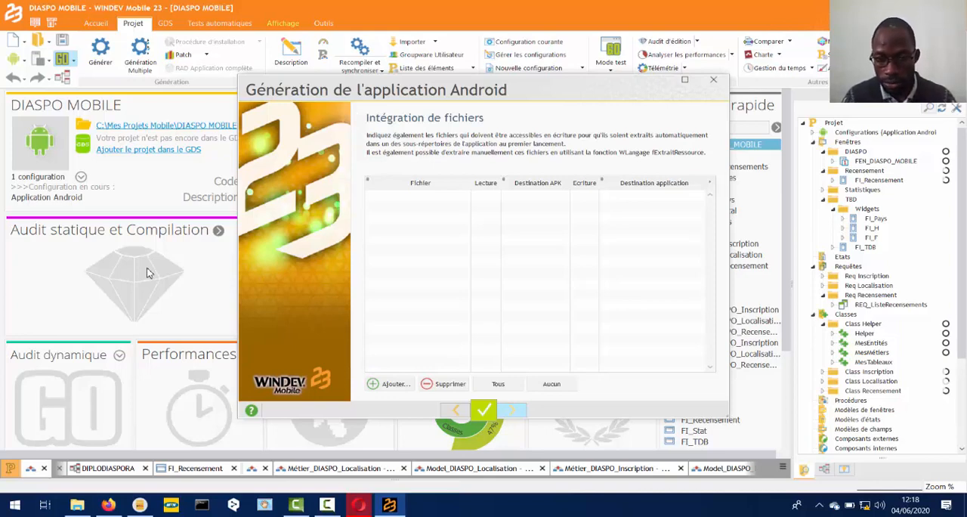
- Accept the default files, libraries, remote dependencies, permissions and Google Play Store restrictions, continuing to the SDK and installation configuration
key("Return")
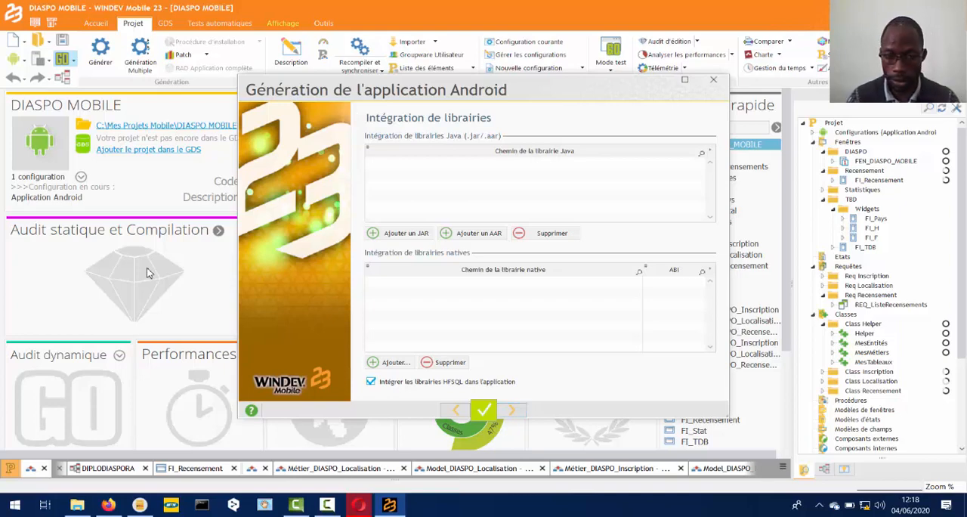
key("Return")
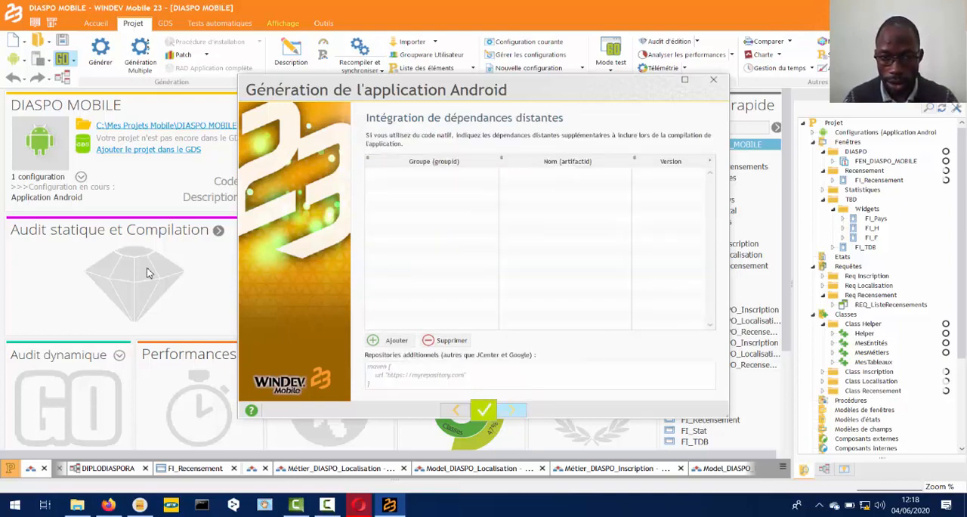
key("Return")
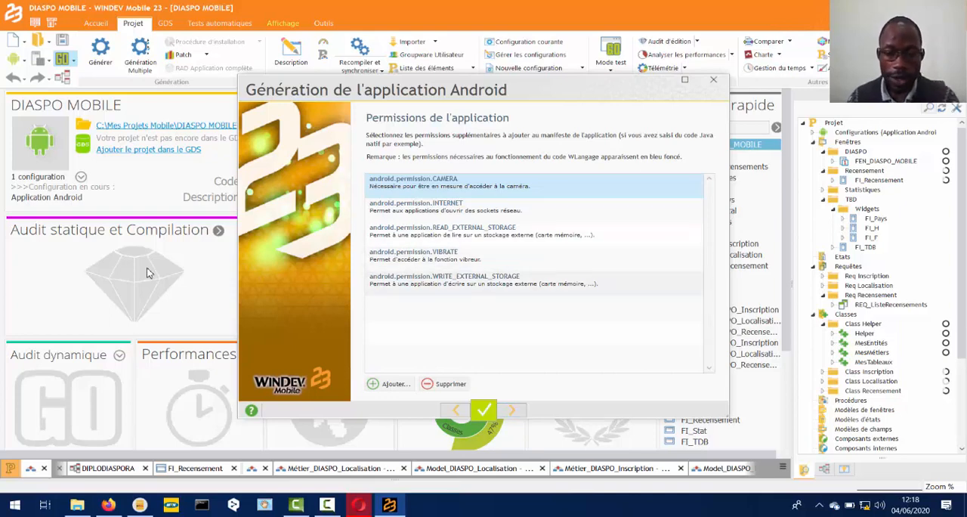
key("Return")
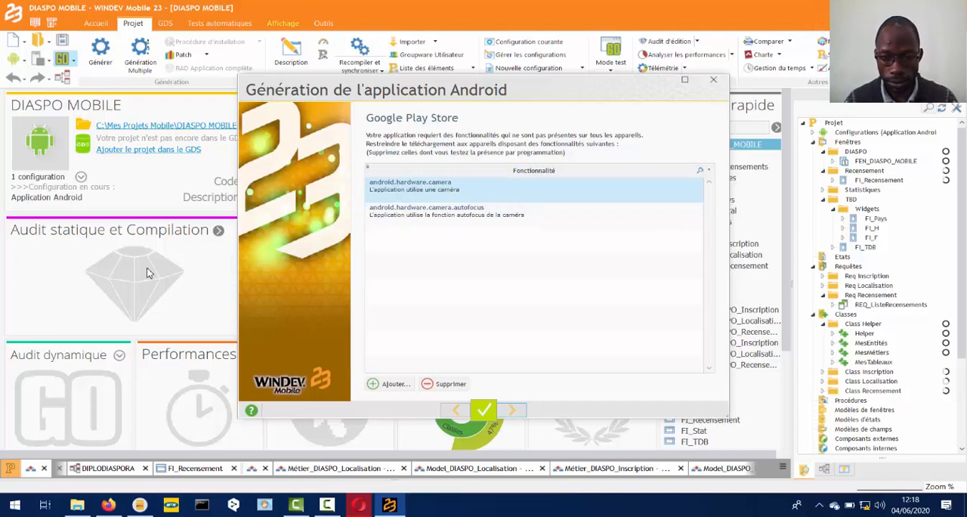
key("Return")
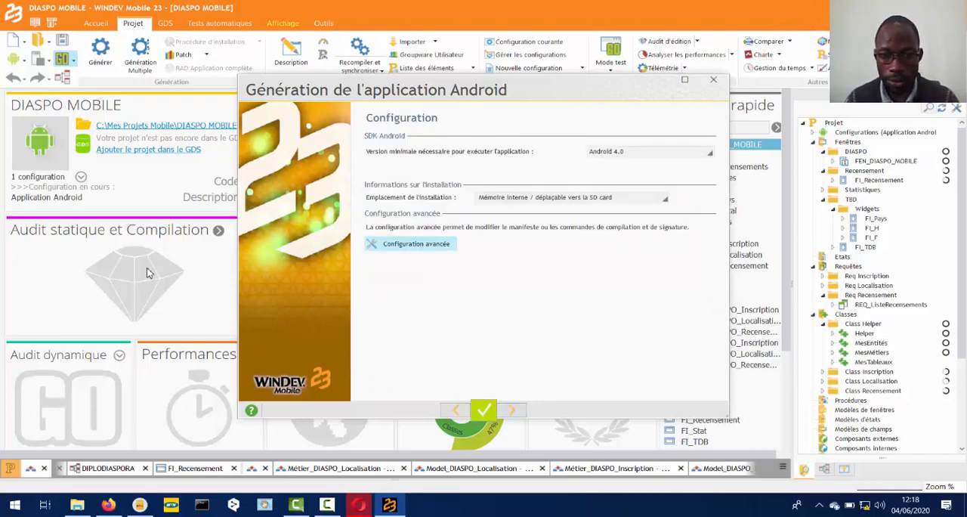
- Review the advanced configuration and the installation location without changing their default settings
key("Return")
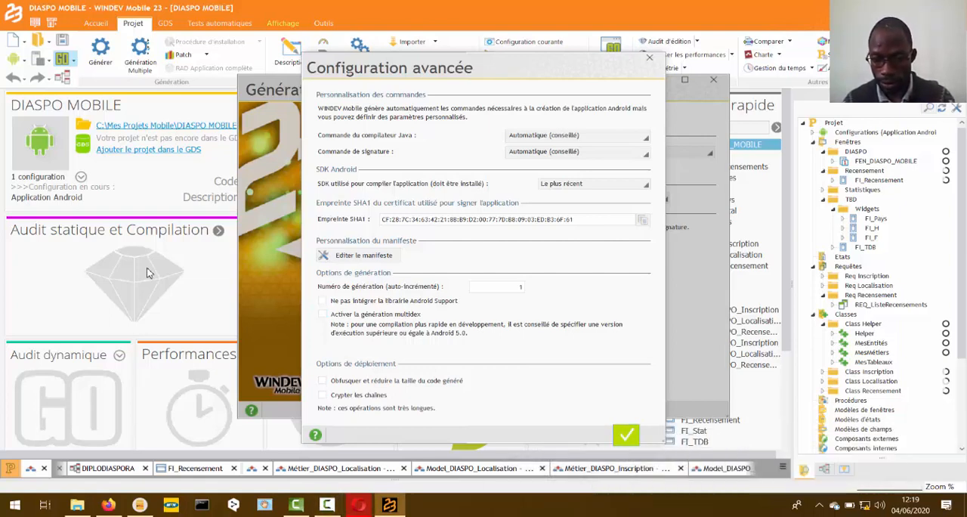
key("Return")
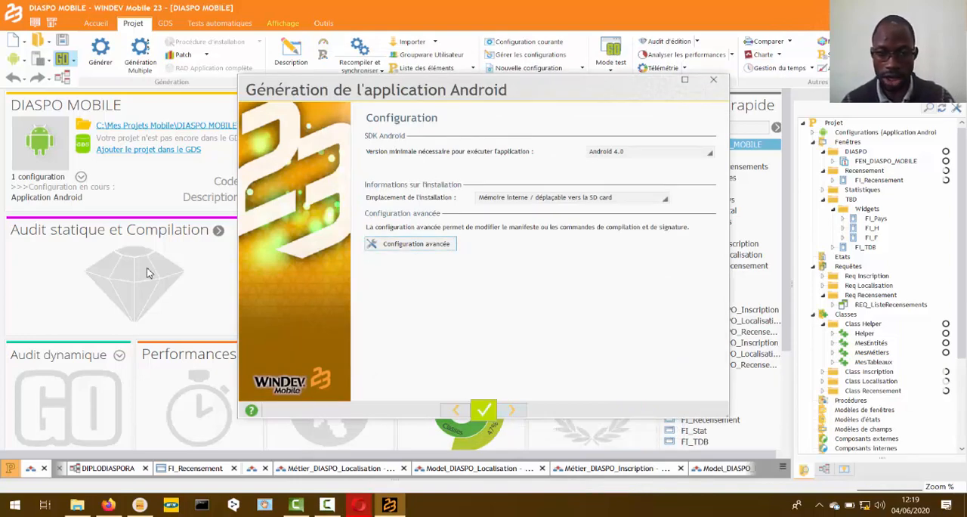
key("shift+Tab")
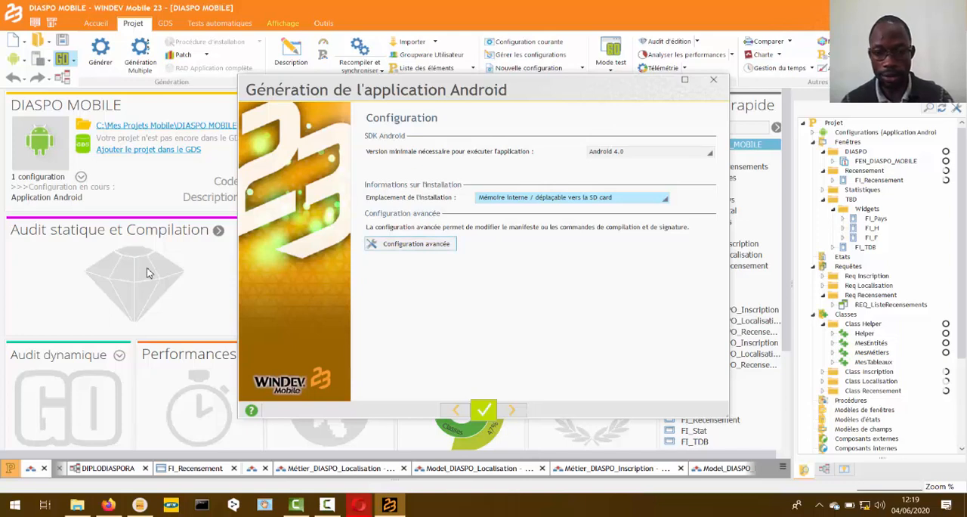
key("Tab")
- Complete the configuration with its default settings, launch generation of the Android application and close the creation report
key("alt+s")
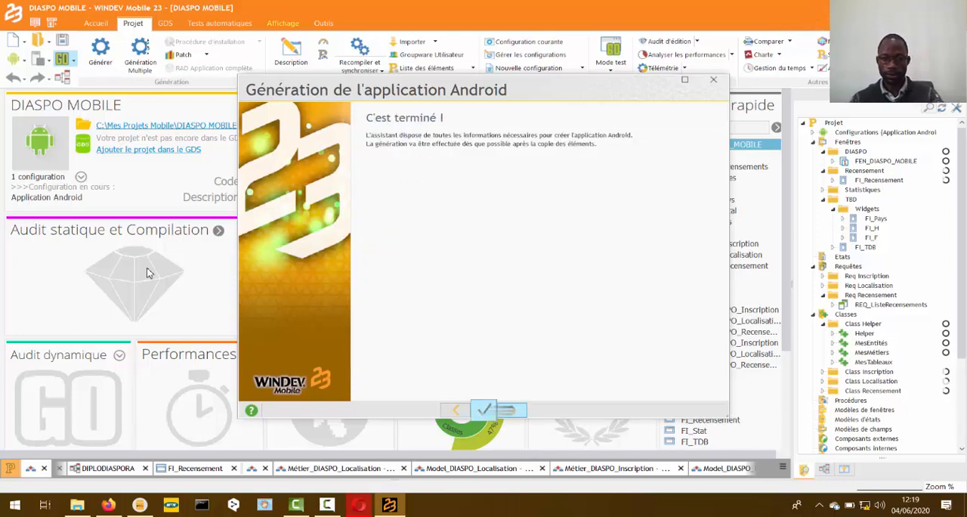
key("Return")
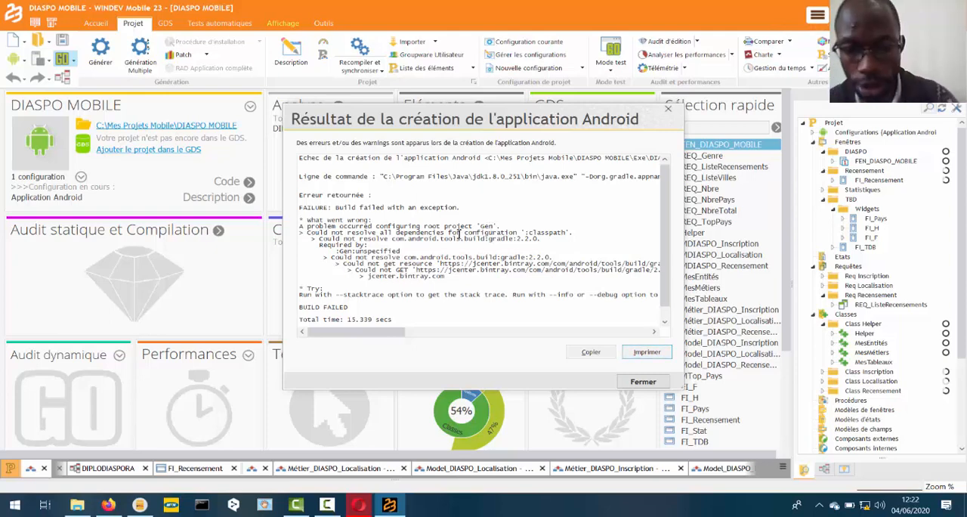
left_click(632, 383)
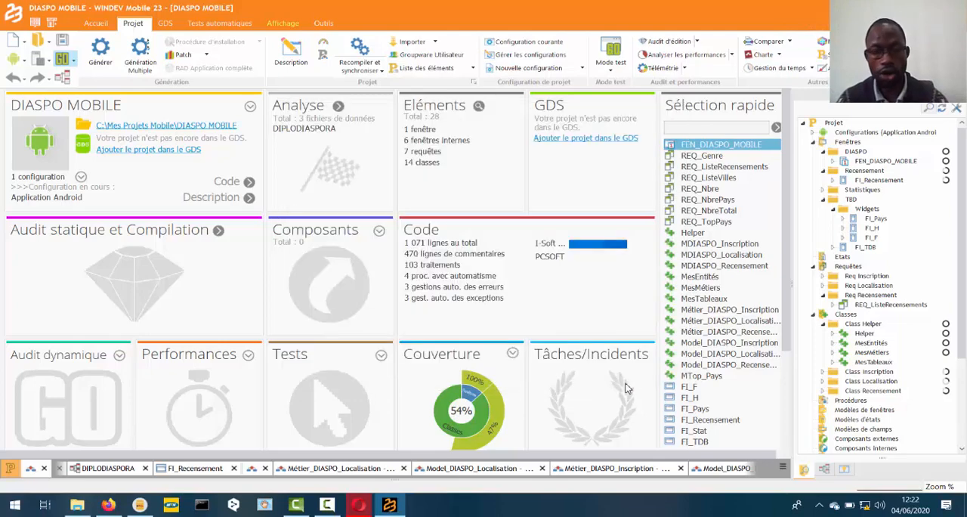